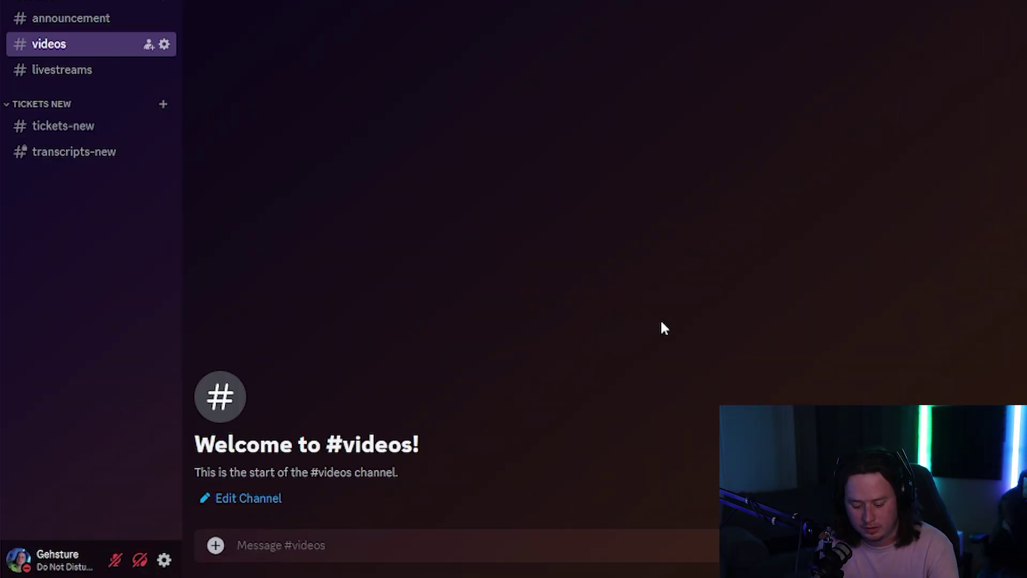
Post a message in the videos channel that links to the videos text channel
text(#vide)
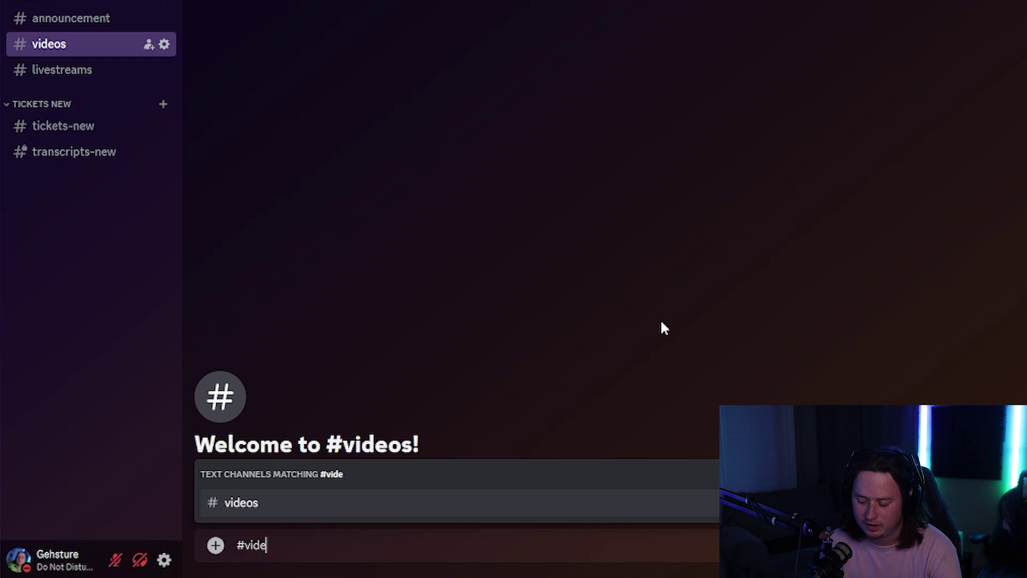
key(Tab)
key(Return)
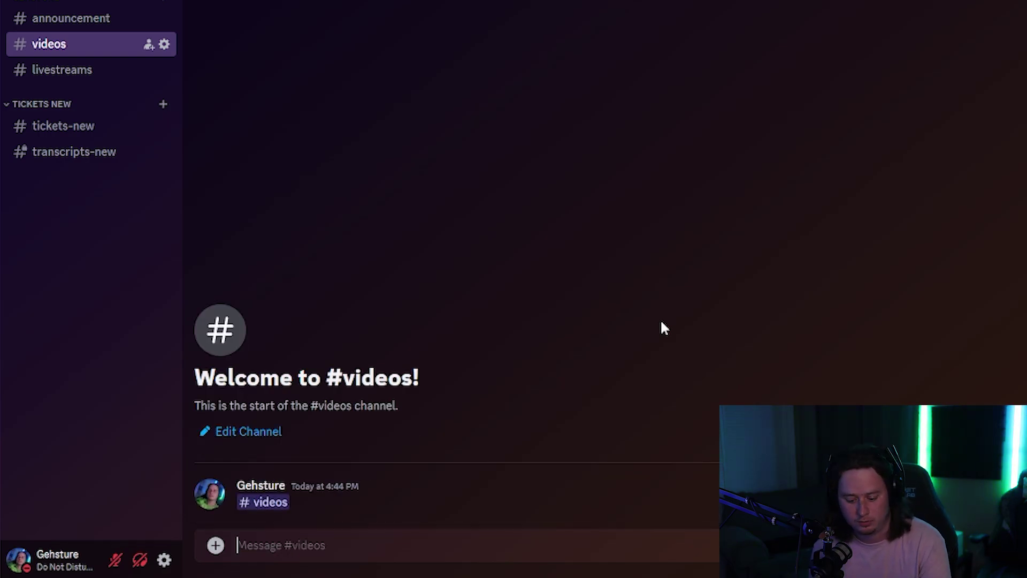
Post a message that links to the General voice channel, using the #! prefix to look up voice channels
text(#)
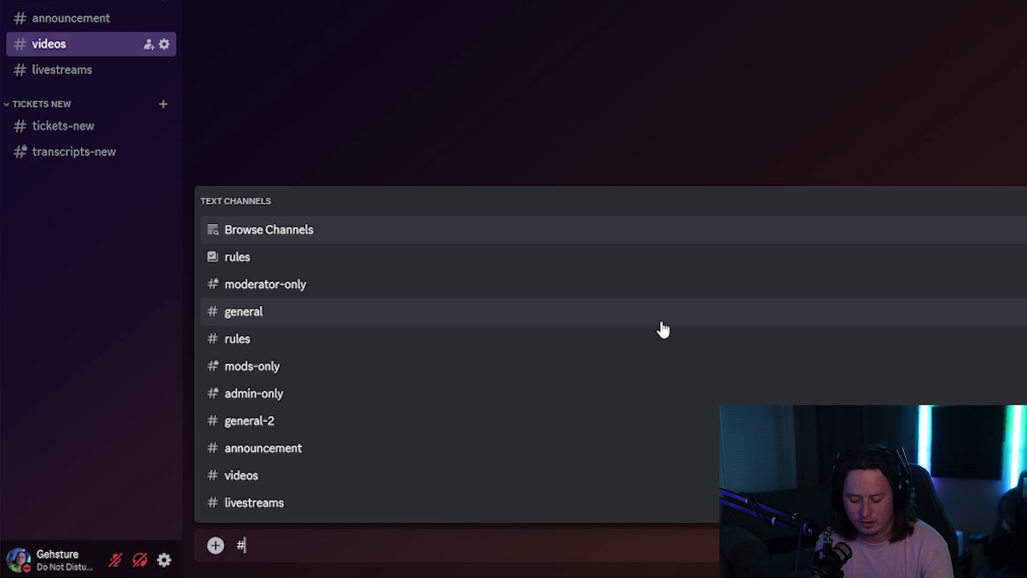
text(gene)
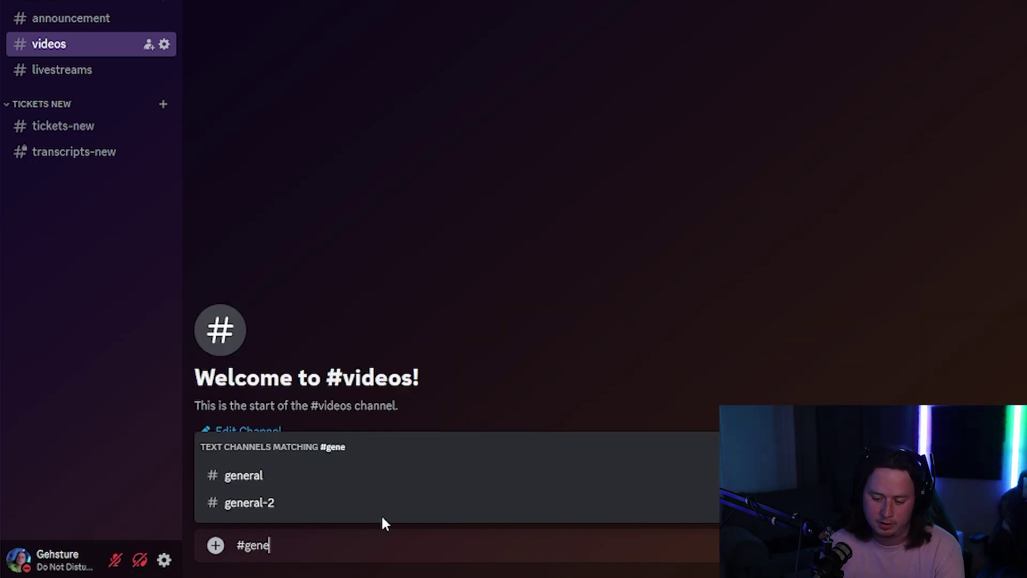
key(BackSpace)
key(BackSpace)
key(BackSpace)
key(BackSpace)
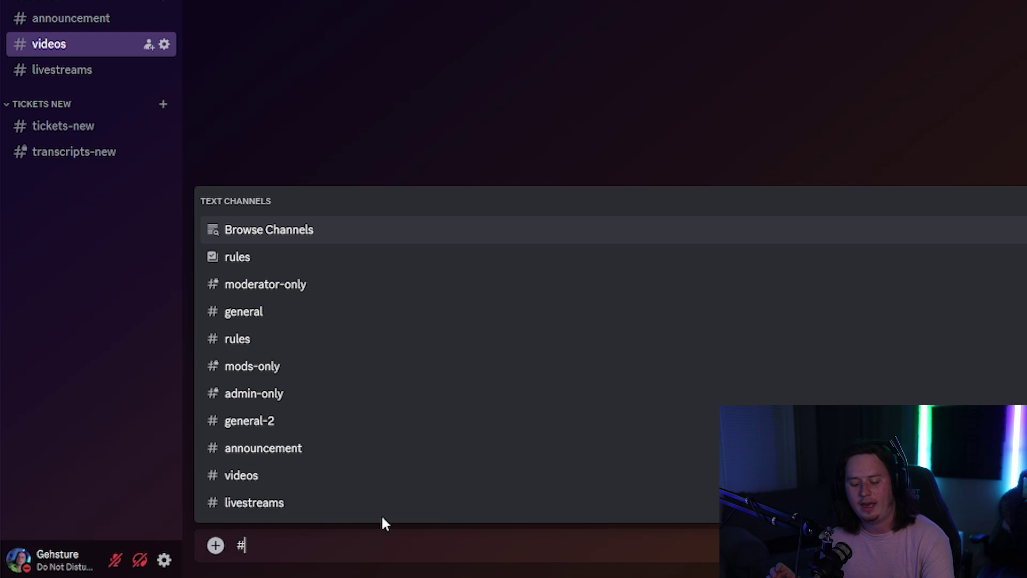
text(!)
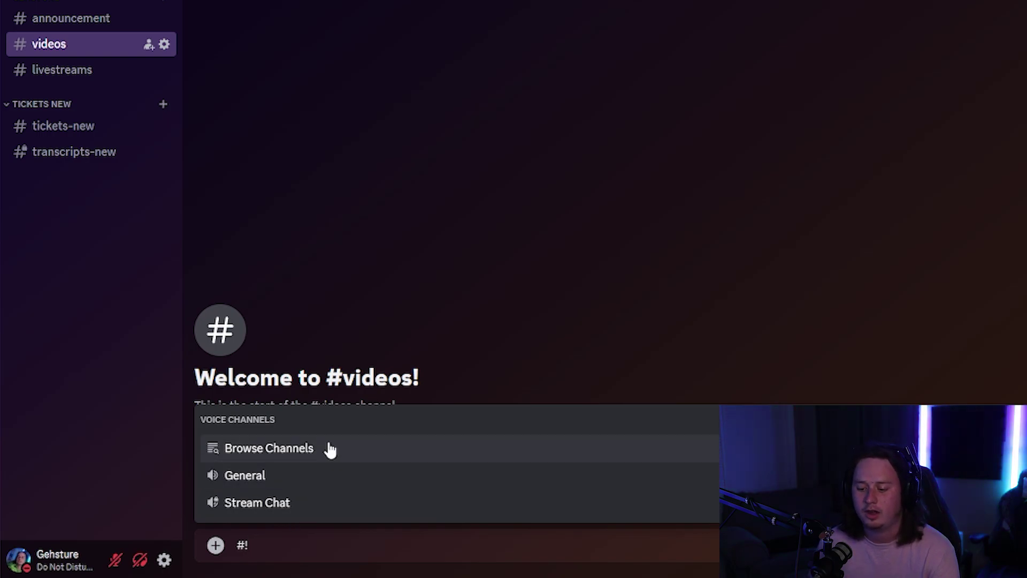
click(332, 482)
key(Return)
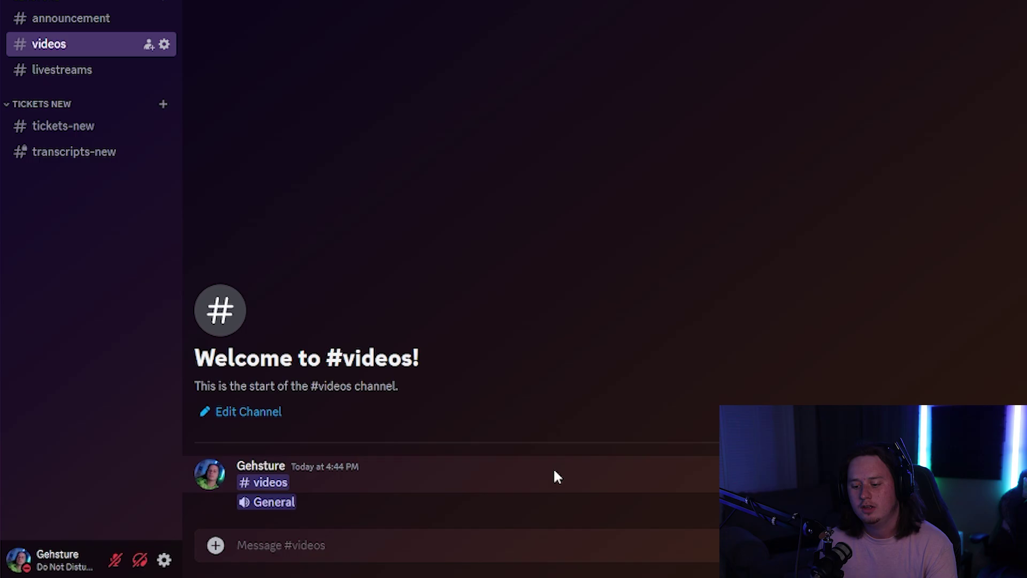
click(275, 517)
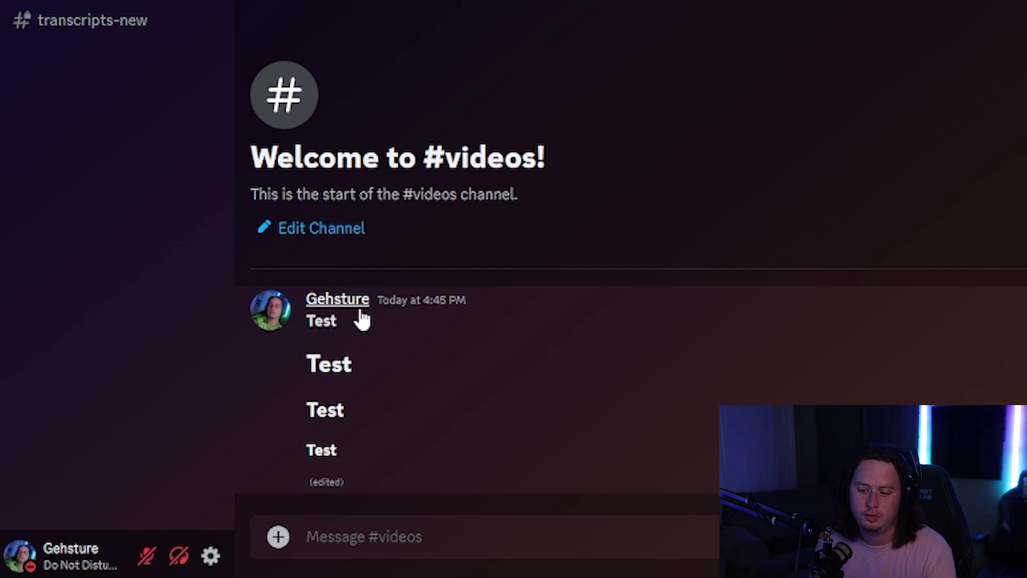
Examine how the bold and heading-sized Test lines look in the posted message
click(345, 323)
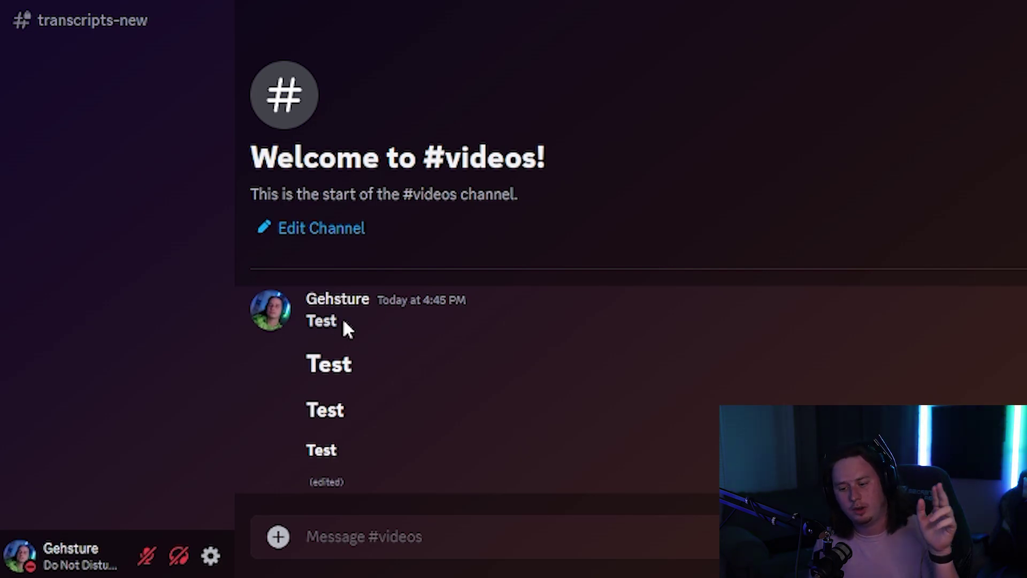
drag(338, 322, 309, 319)
click(327, 317)
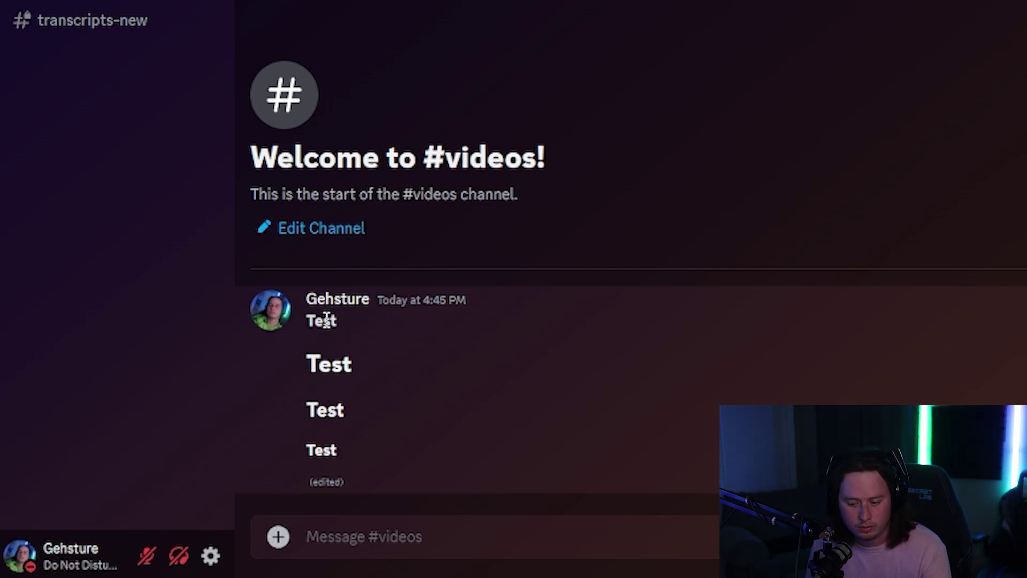
drag(355, 369, 321, 367)
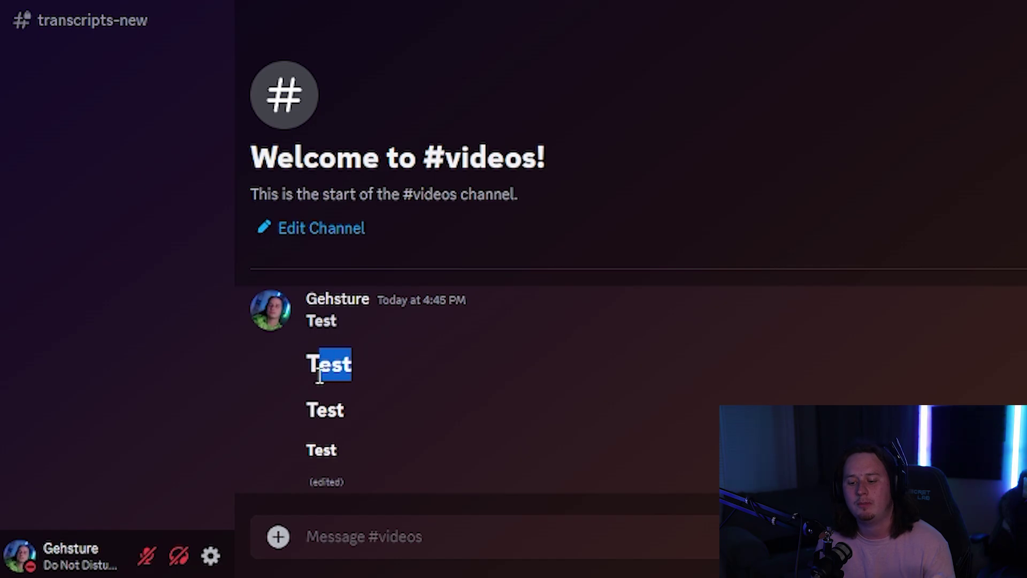
double_click(323, 368)
click(324, 368)
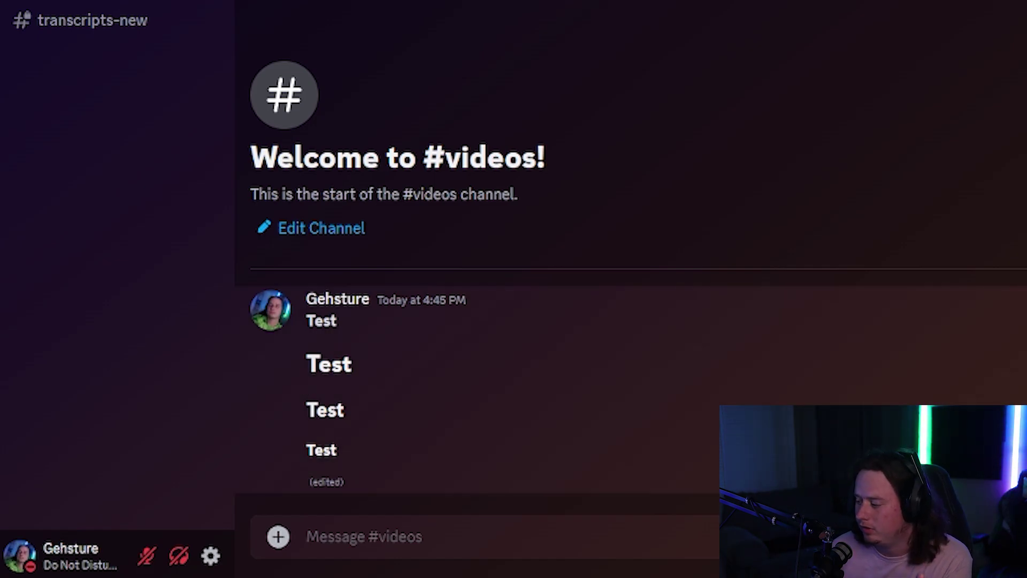
Open the Test message for editing to examine its bold and one-to-three-hash heading markers, and close it without changing the text
key(Up)
click(331, 398)
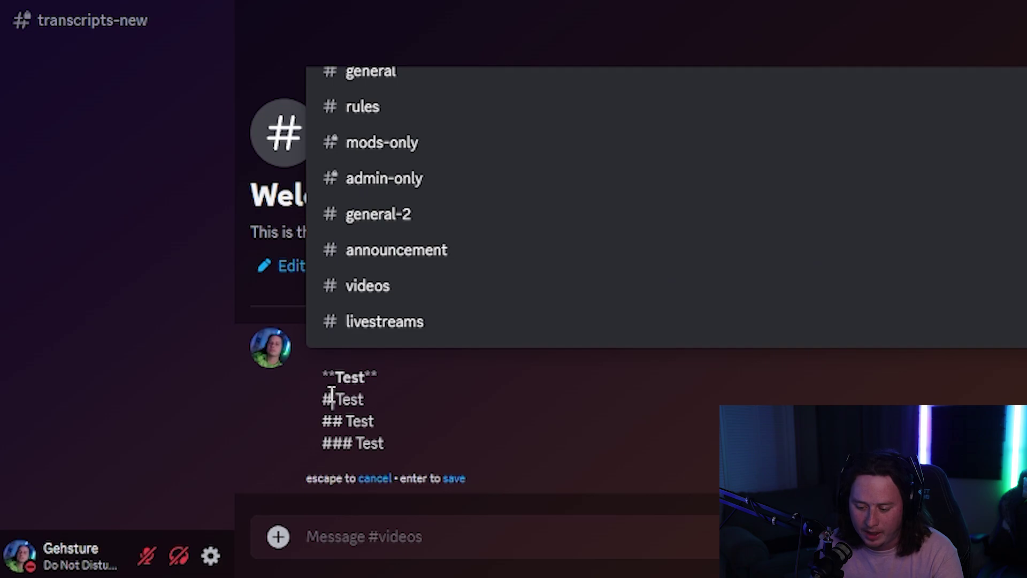
key(Escape)
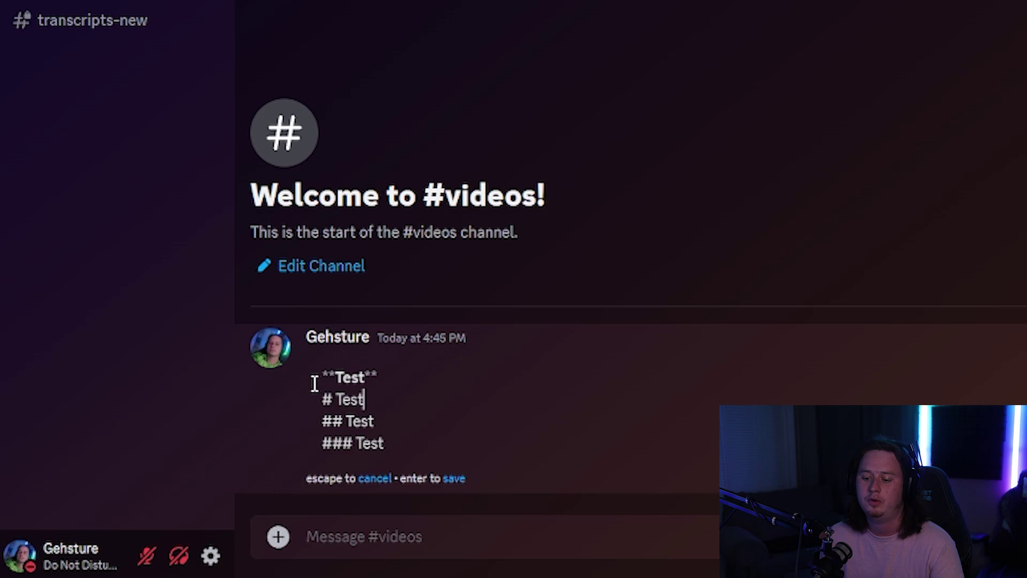
click(332, 421)
click(342, 421)
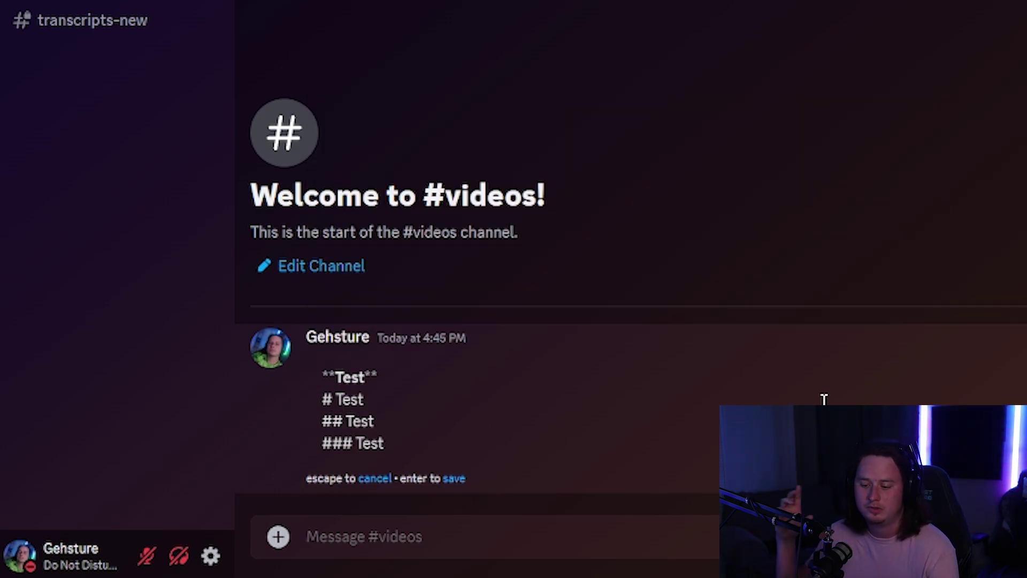
key(Return)
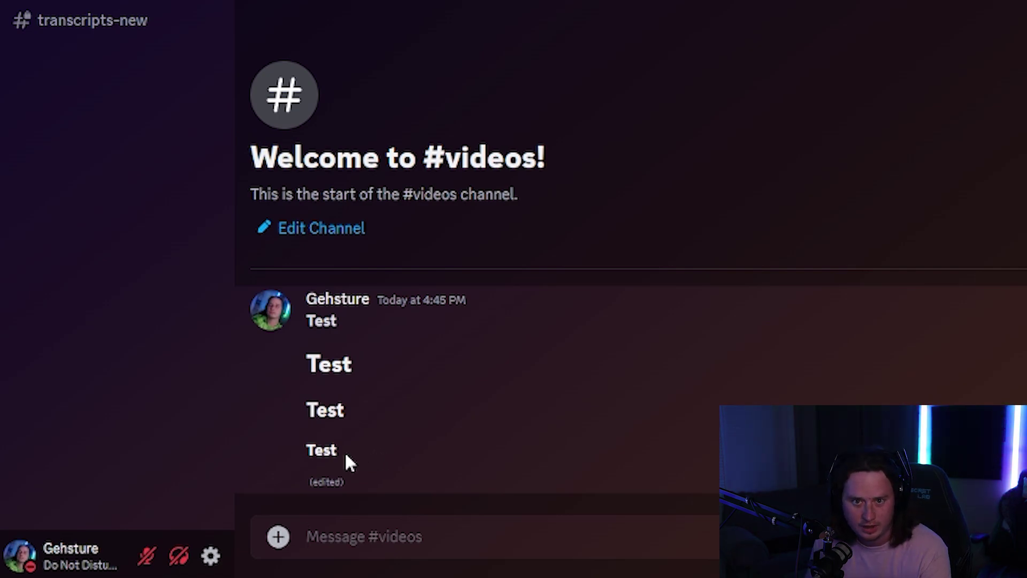
drag(310, 367, 373, 442)
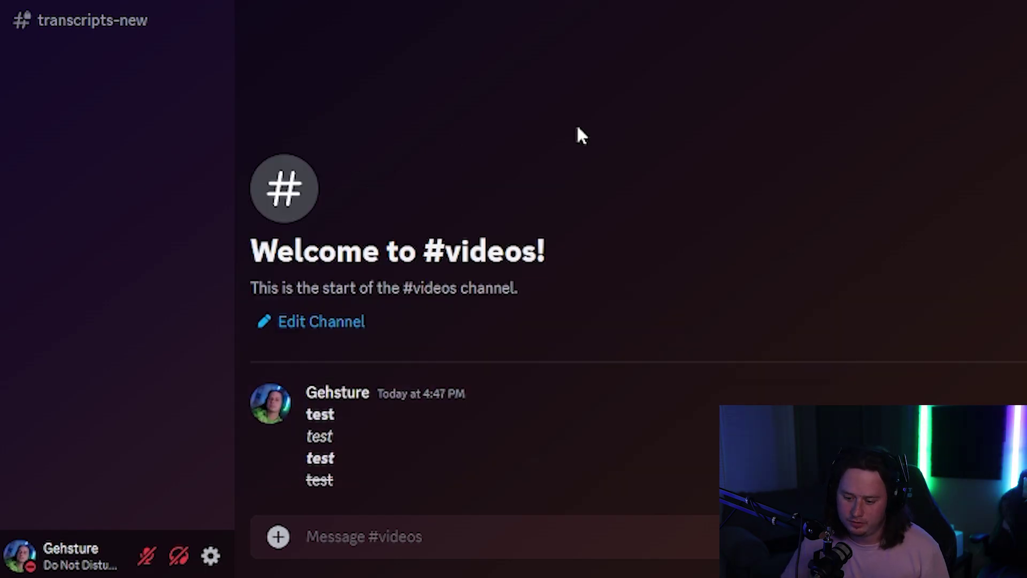
Examine the bold, italic, bold-italic and strikethrough test lines, opening the message for editing to view their formatting markers
drag(325, 414, 316, 436)
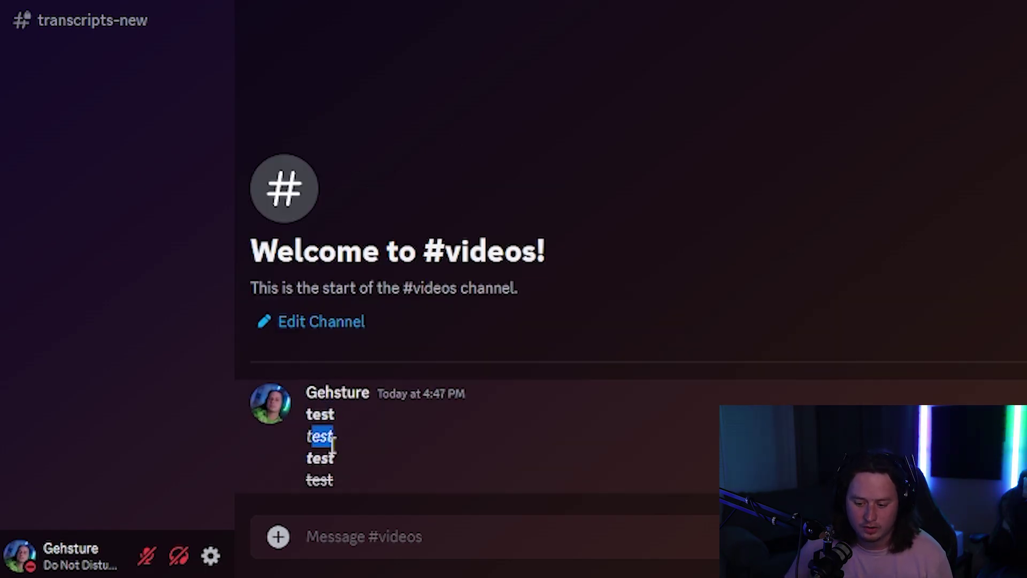
double_click(316, 477)
click(401, 449)
key(Up)
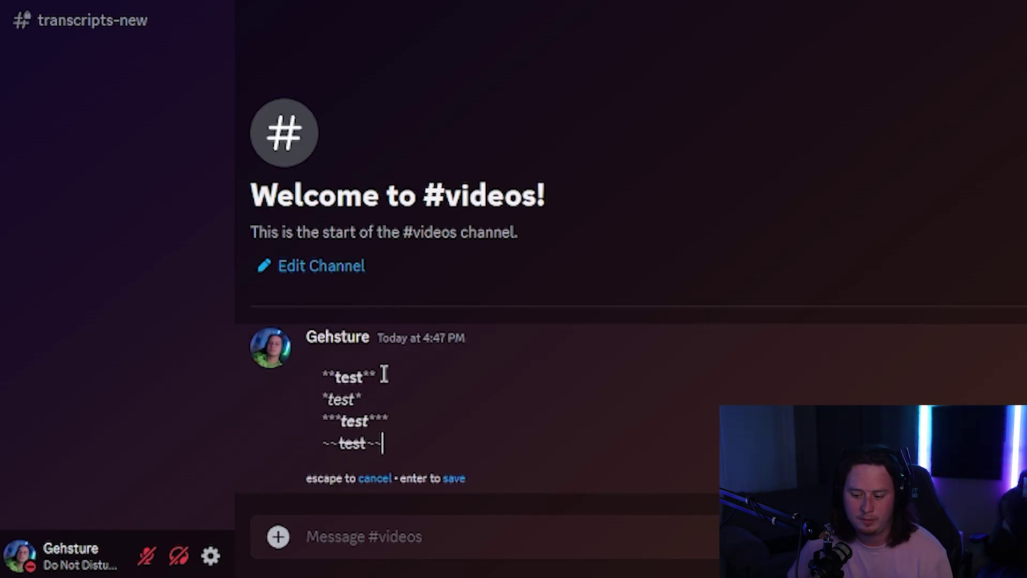
drag(383, 377, 323, 377)
click(335, 377)
click(346, 378)
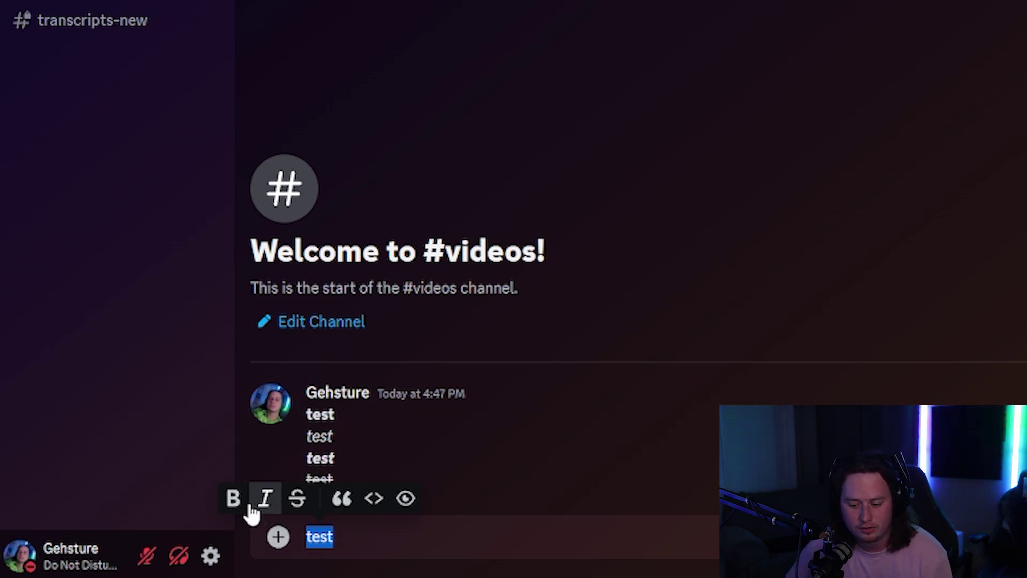
Apply bold, italic and strikethrough to the word "test" in the message draft
click(236, 505)
click(266, 504)
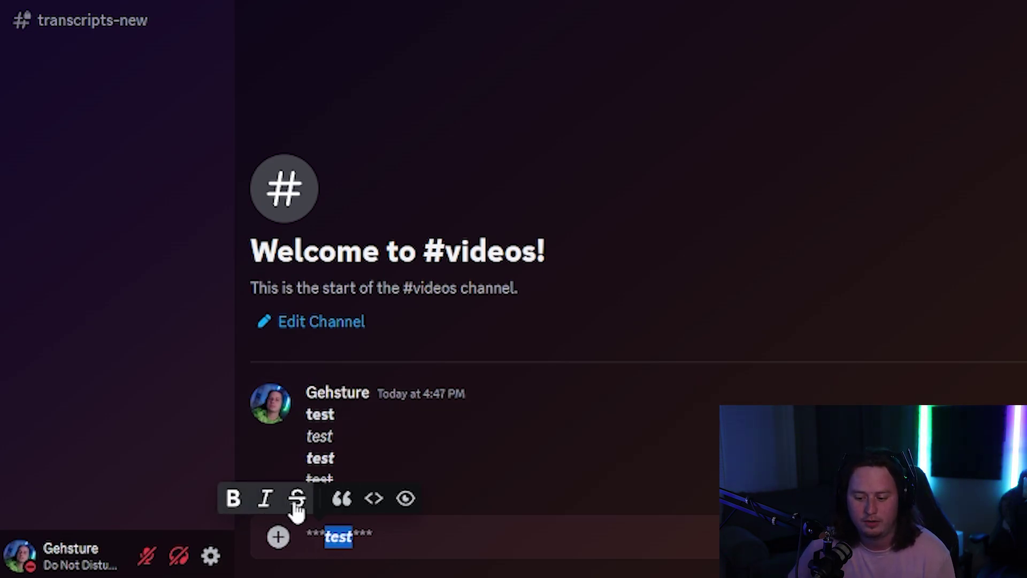
click(296, 501)
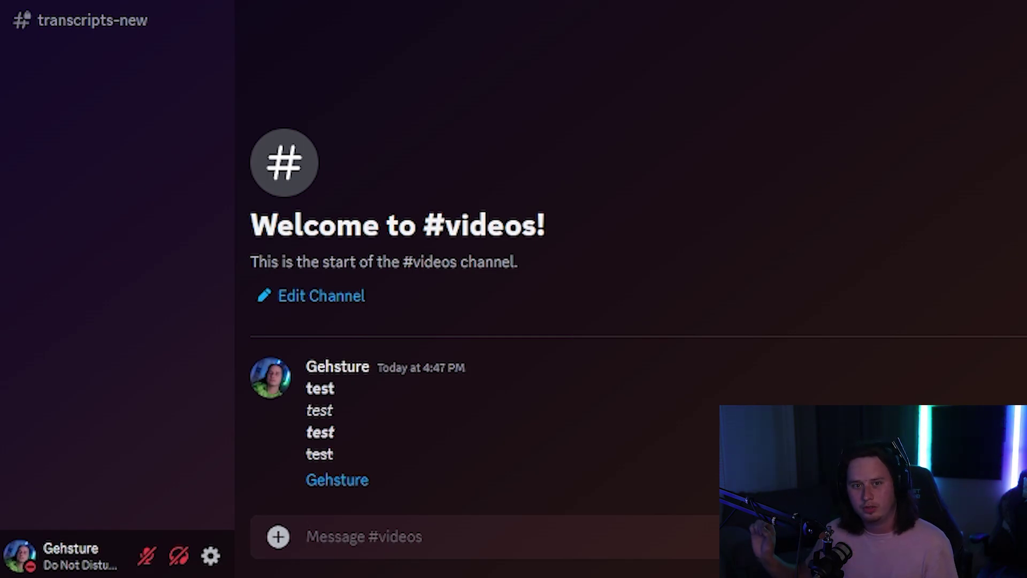
Open the YouTube link message for editing to examine its square-bracket text and parenthesised URL, and close it without changing the text
key(Up)
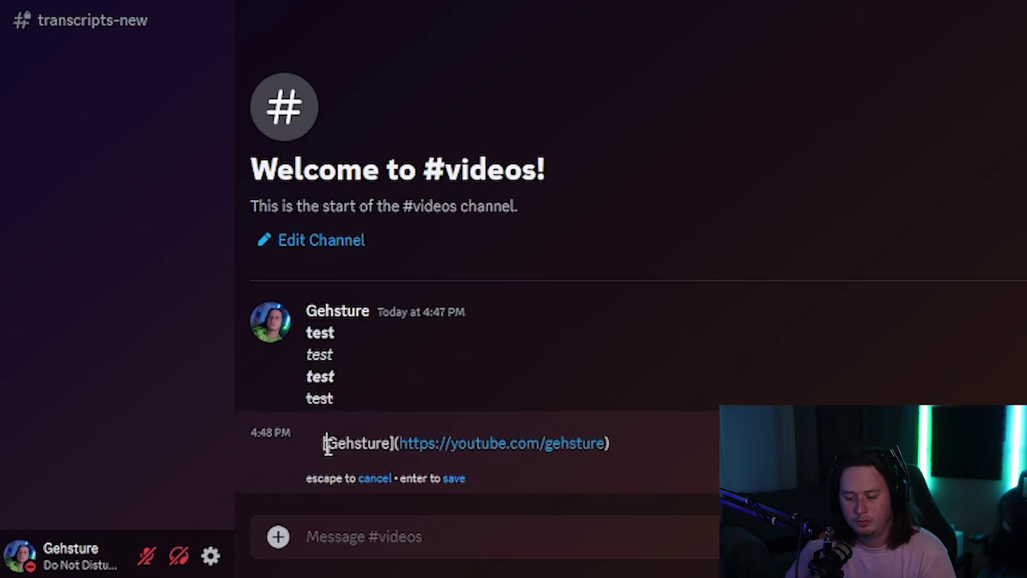
drag(327, 447, 322, 447)
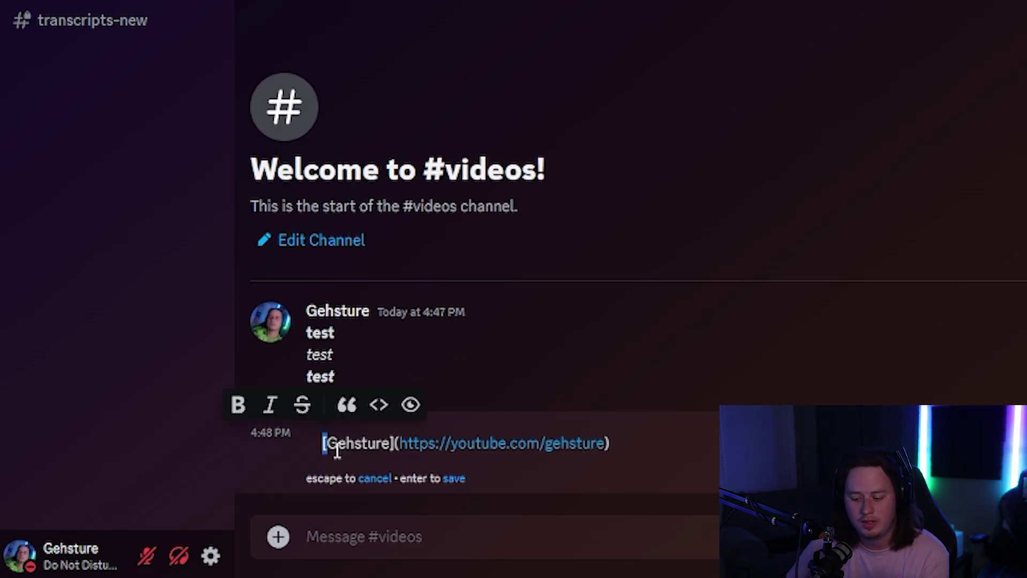
mouse_move(394, 445)
mouse_down()
mouse_move(362, 447)
mouse_move(401, 443)
mouse_up()
click(391, 446)
click(604, 443)
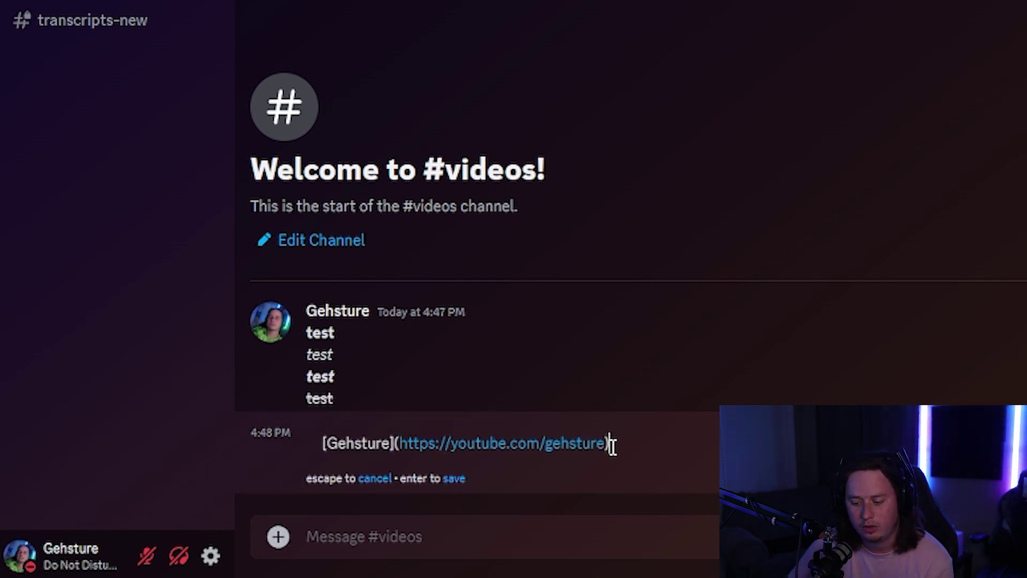
click(568, 443)
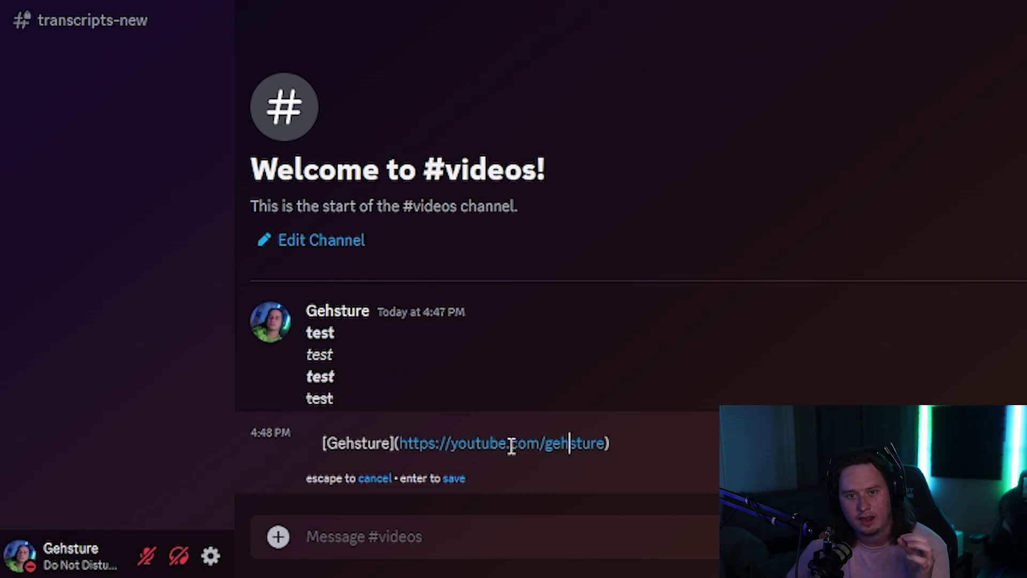
key(Return)
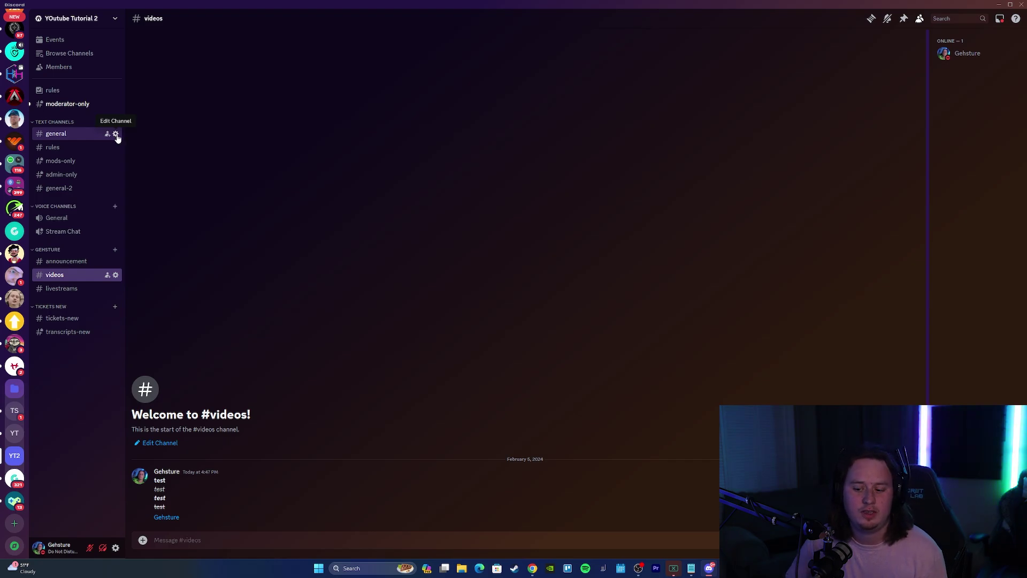
Open the general text channel's settings and insert a middle dot before its channel name
click(116, 134)
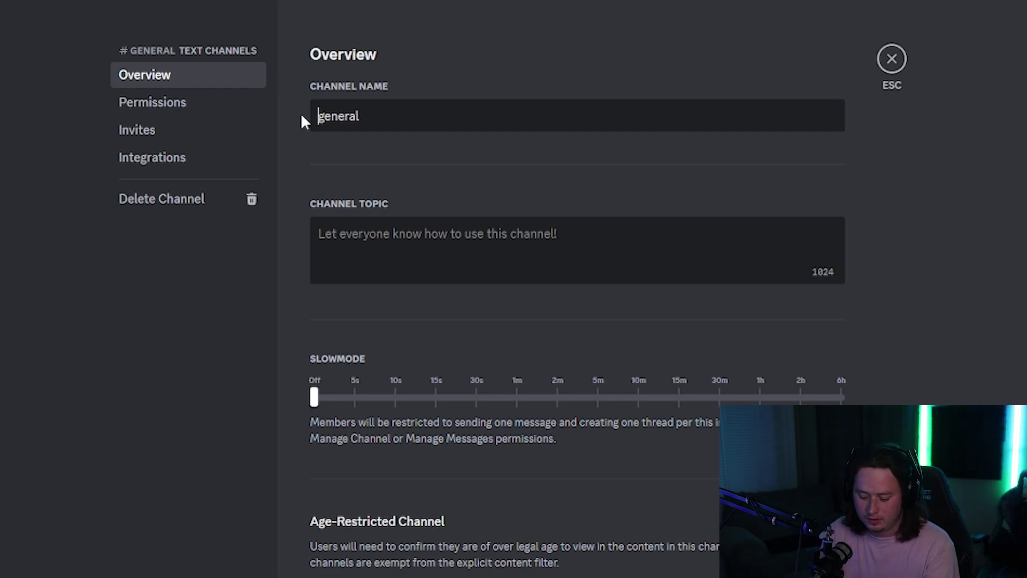
text(·)
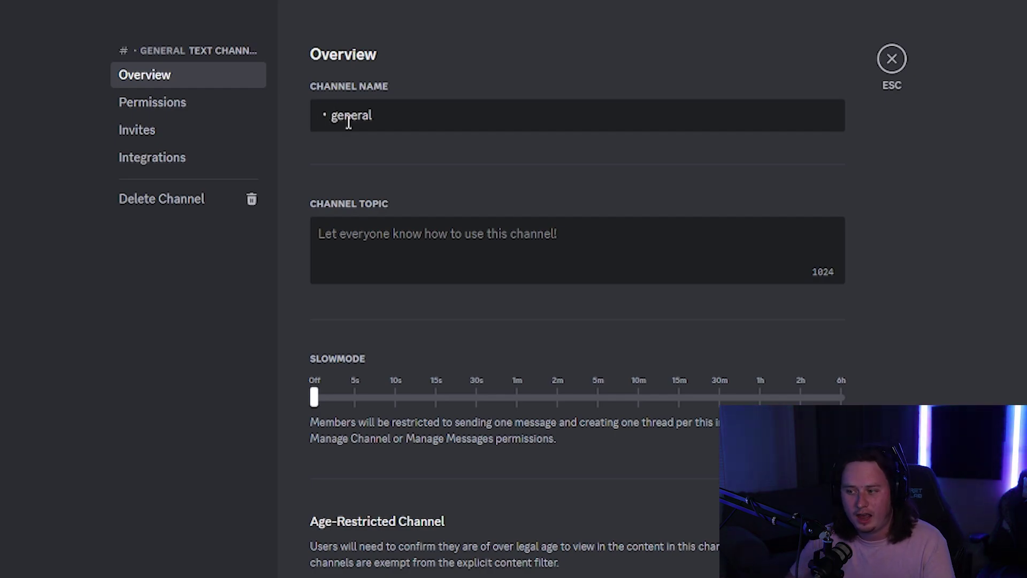
drag(331, 115, 322, 115)
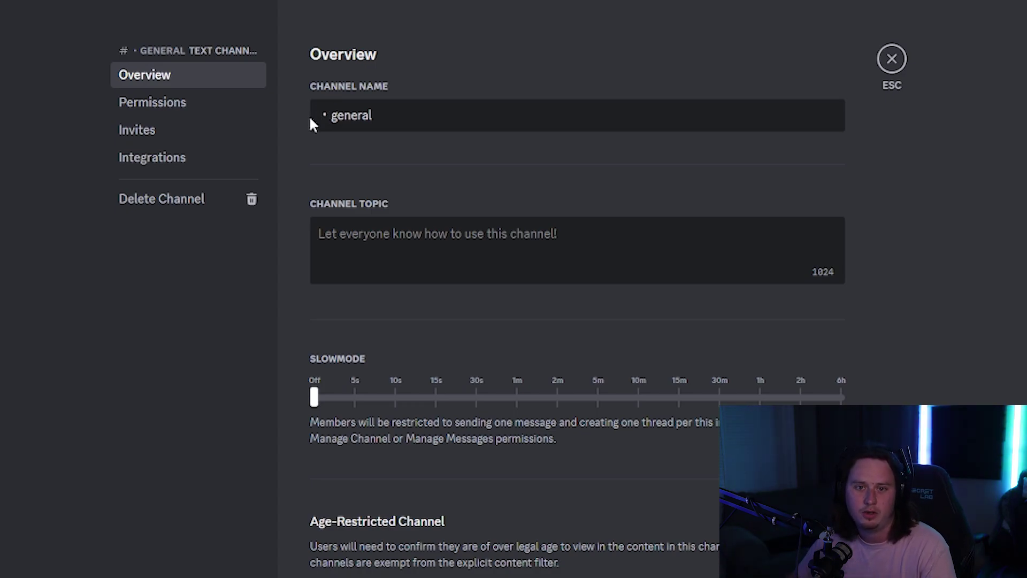
click(311, 115)
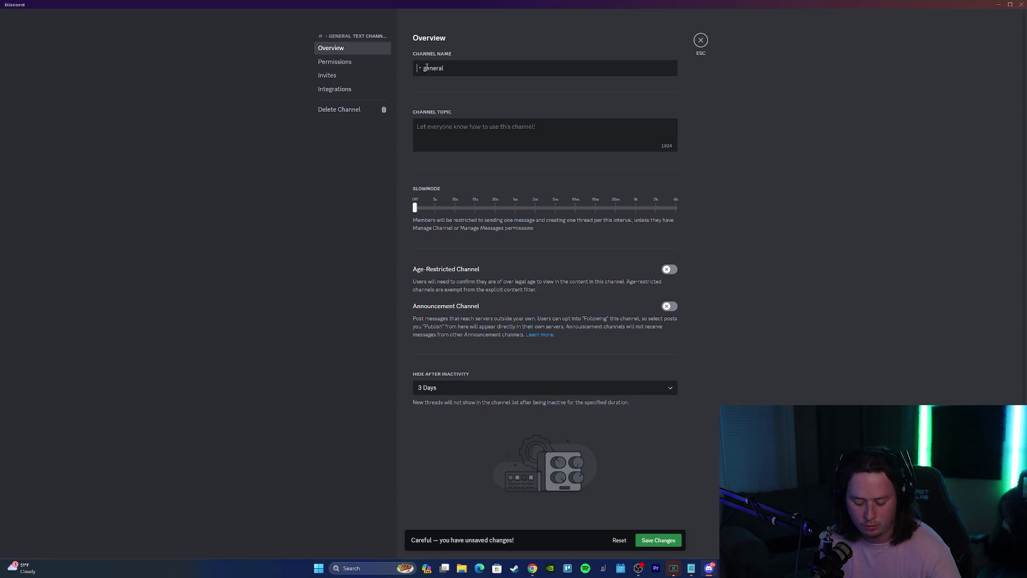
Insert the speaker emoji in front of the middle dot in the general channel's name
key(super+period)
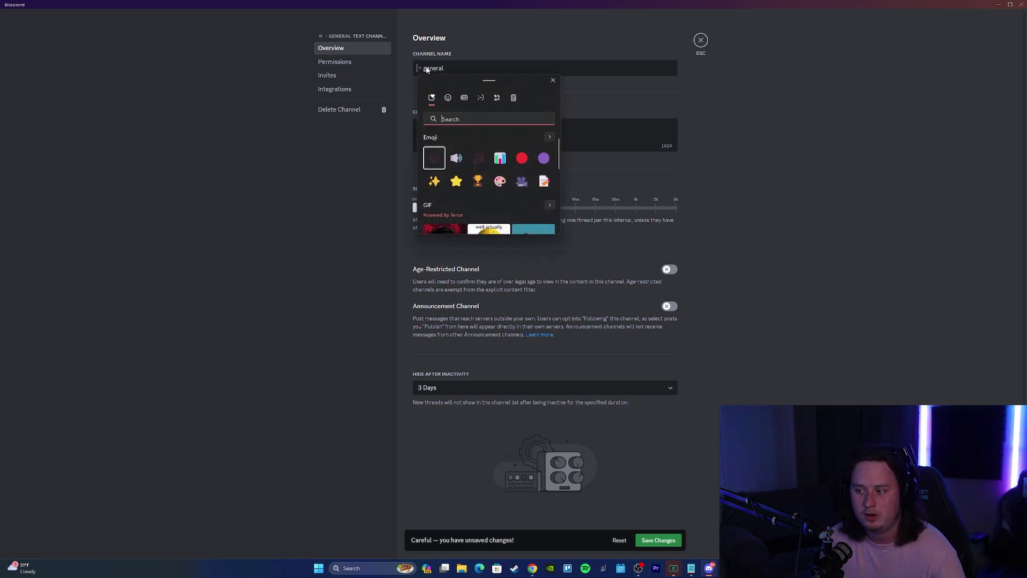
click(456, 157)
click(434, 68)
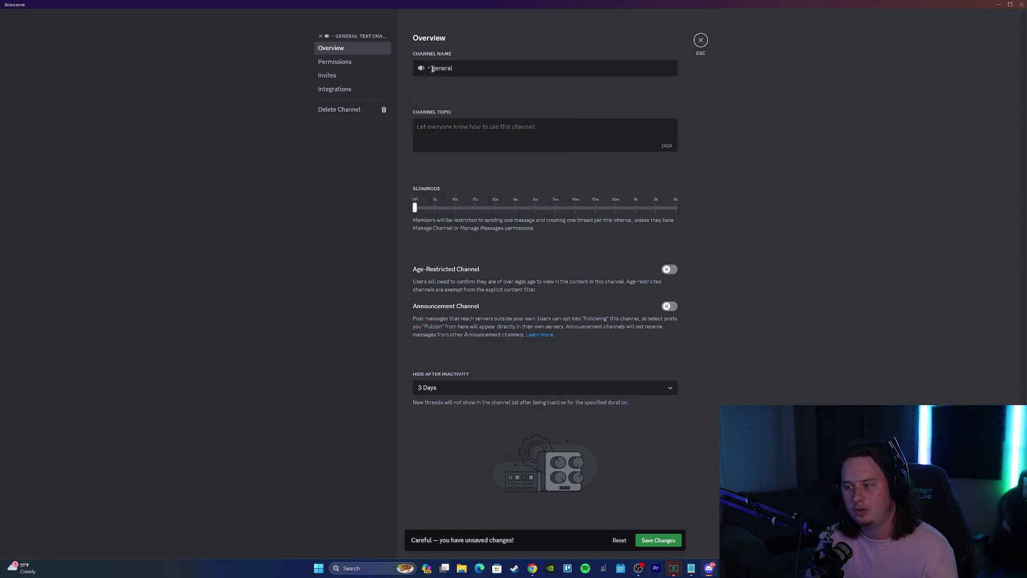
double_click(428, 69)
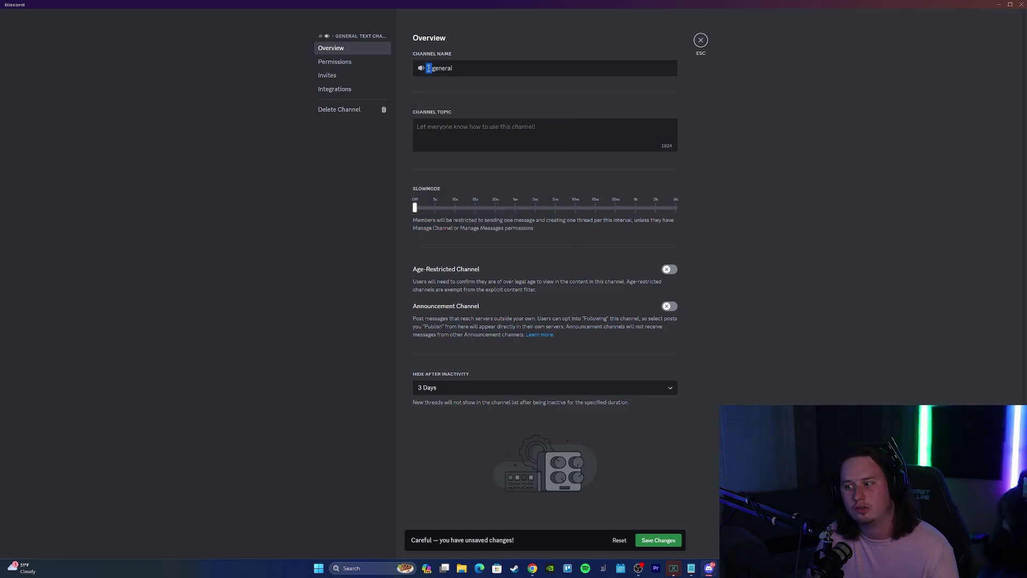
click(454, 68)
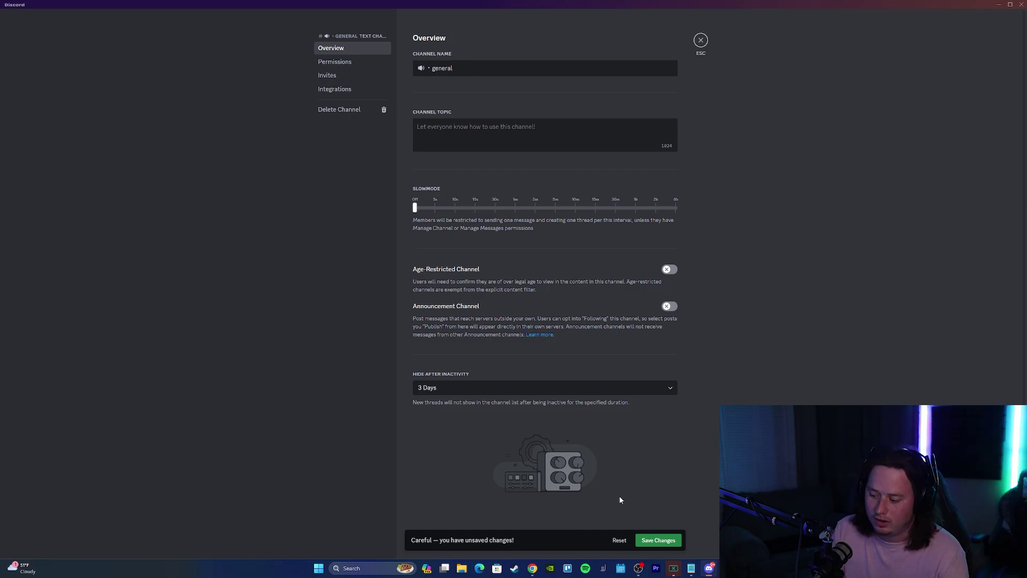
Save the general channel's decorated name and close its settings
click(658, 540)
key(Escape)
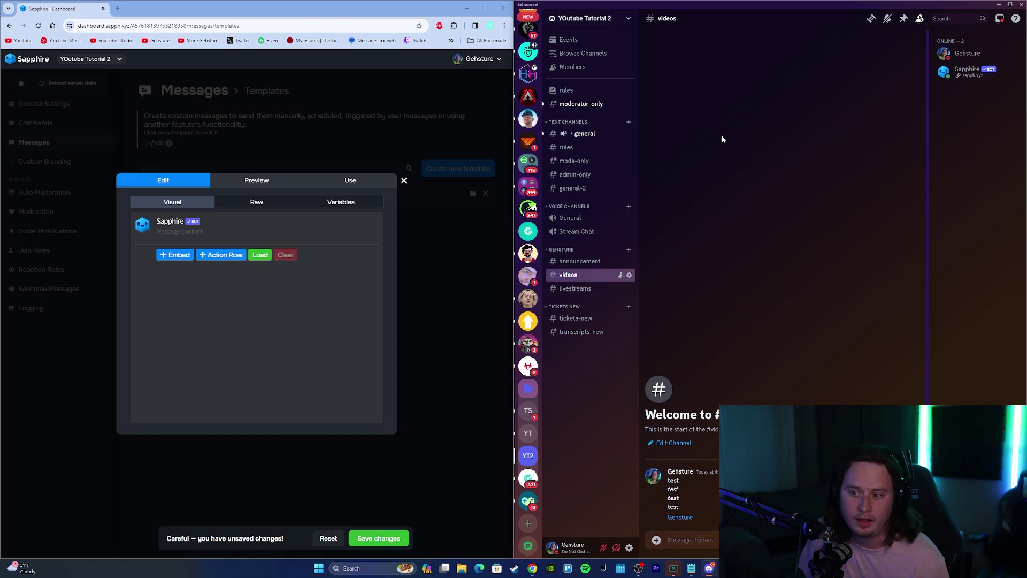
Send a message in the rules text channel that links to the rules text channel with #rules
click(192, 233)
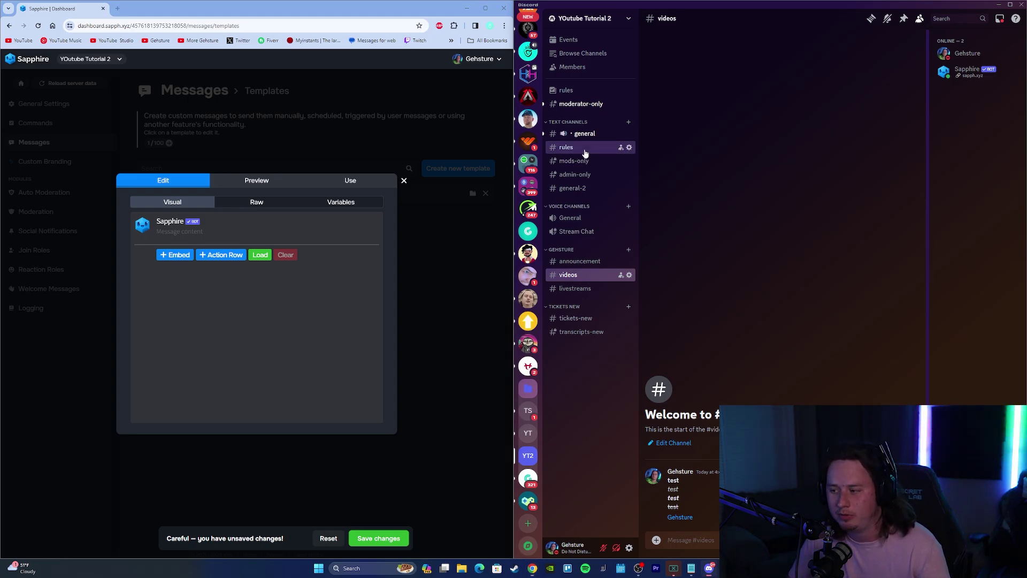
click(585, 154)
text(#ru)
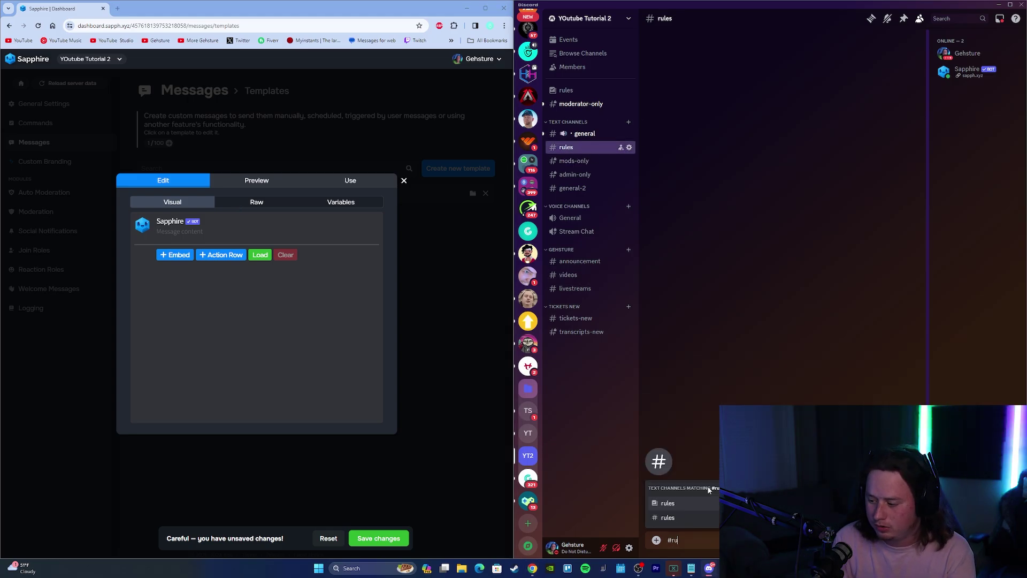
text(les)
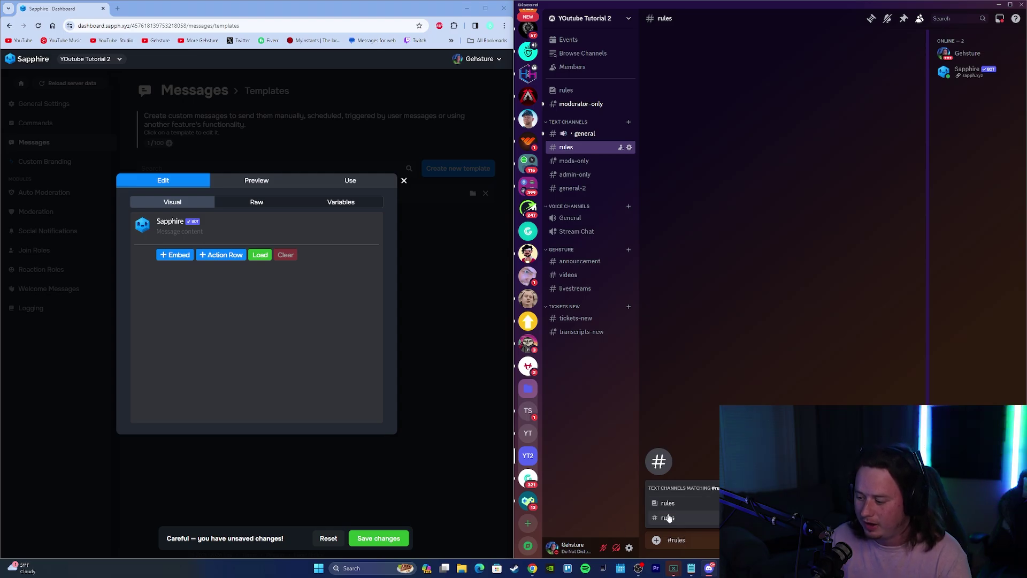
click(668, 517)
key(Return)
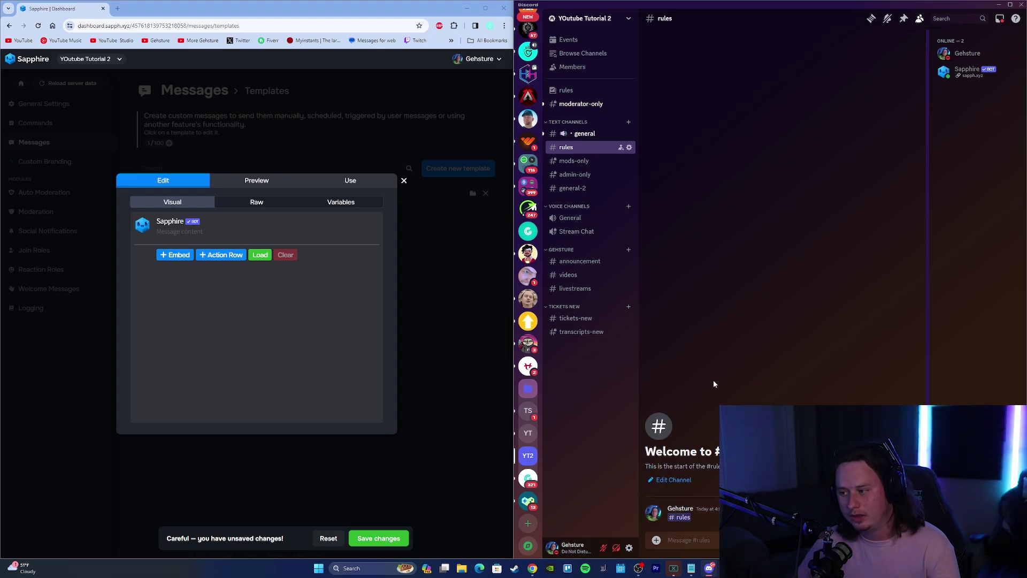
Try a plain #rules mention as the Sapphire template's message content, preview it, and return to editing
click(208, 230)
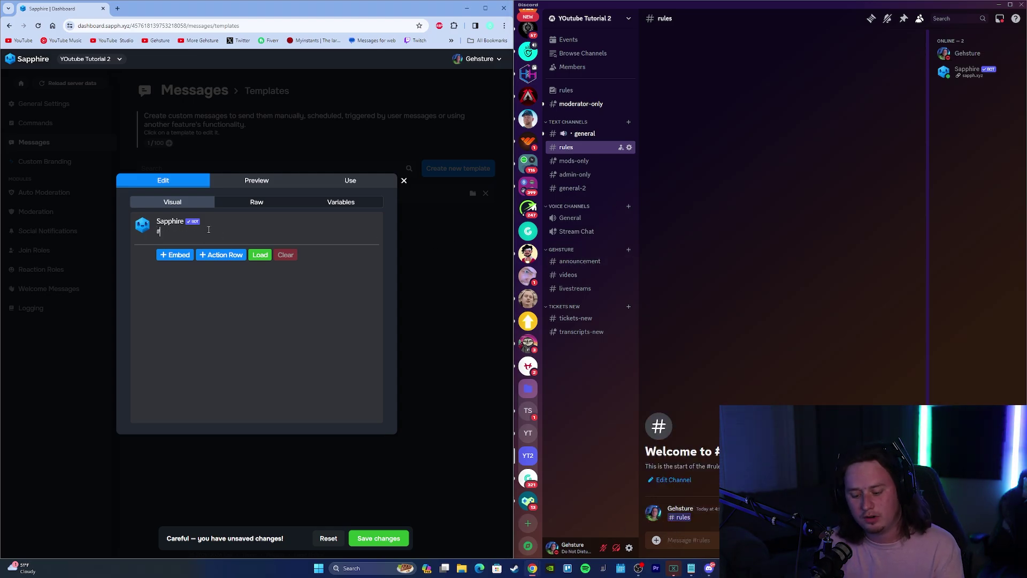
text(#rules)
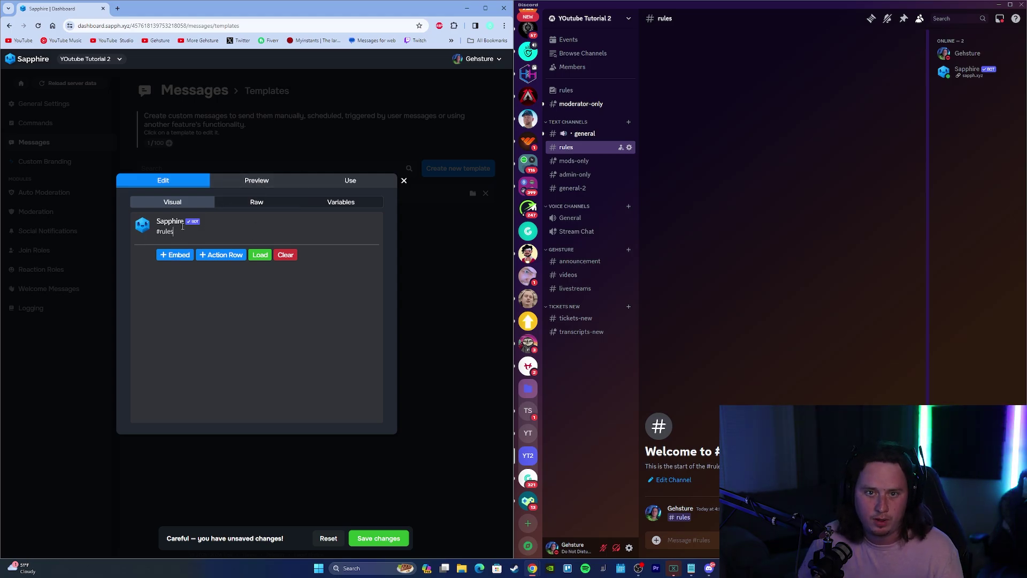
click(256, 182)
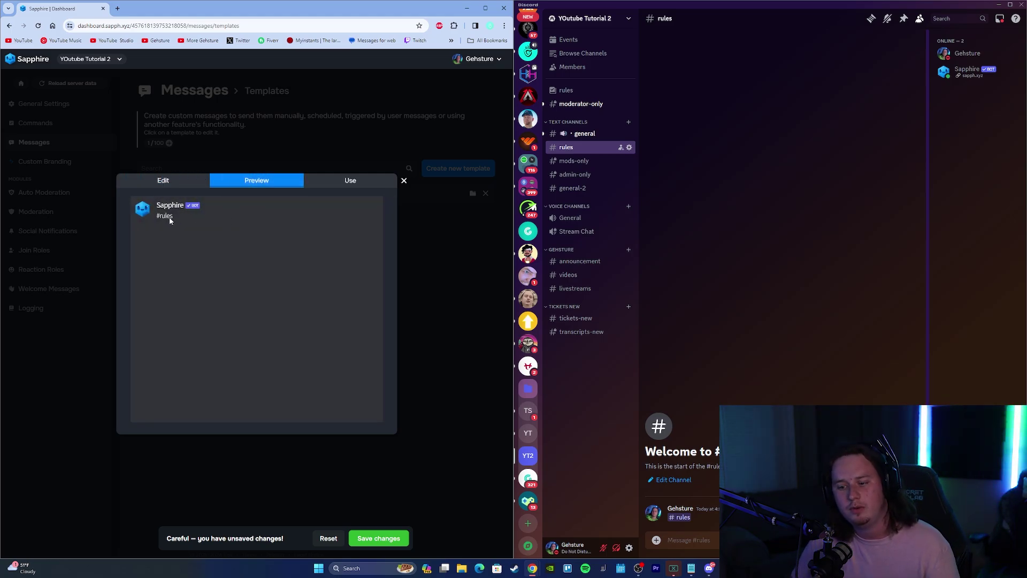
click(164, 183)
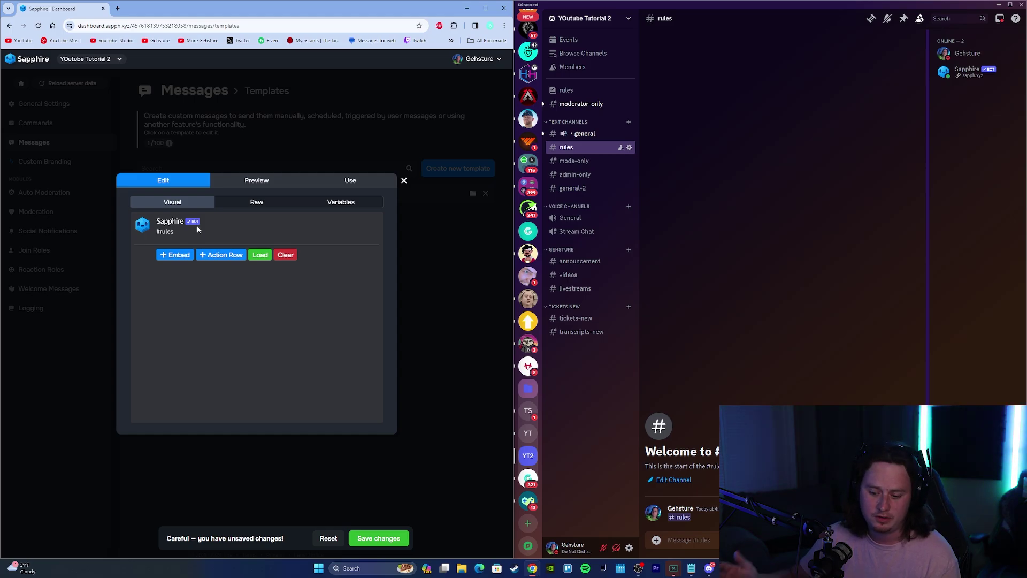
Open Discord's Advanced user settings to check Developer Mode, and close them without changes
click(701, 172)
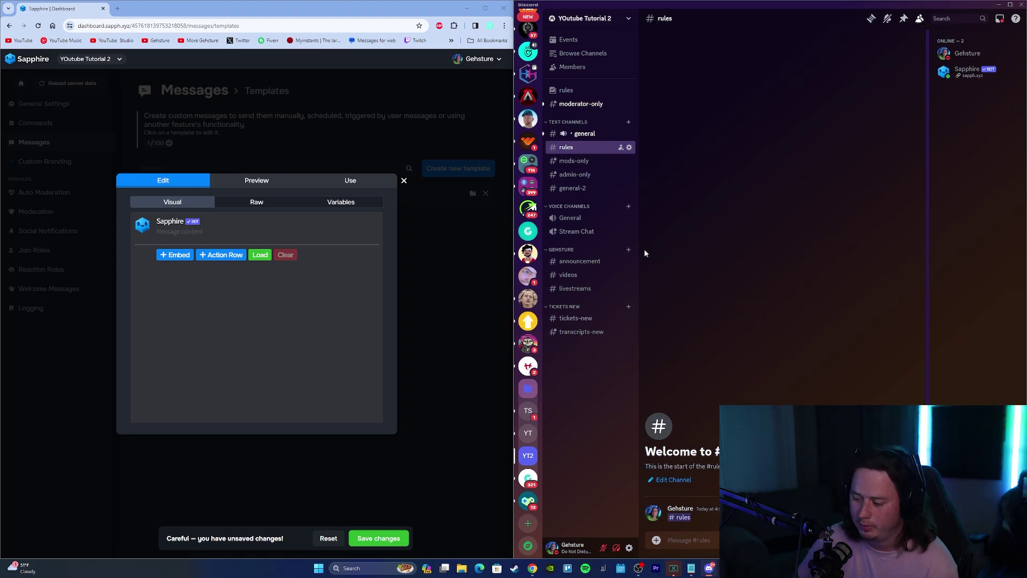
click(629, 548)
scroll(606, 170, down, 2)
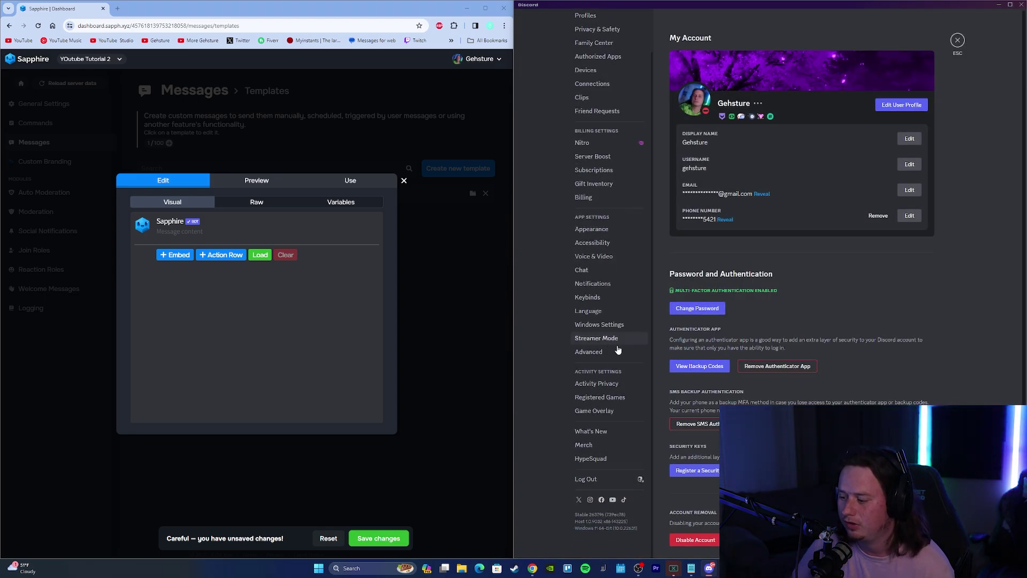
click(589, 351)
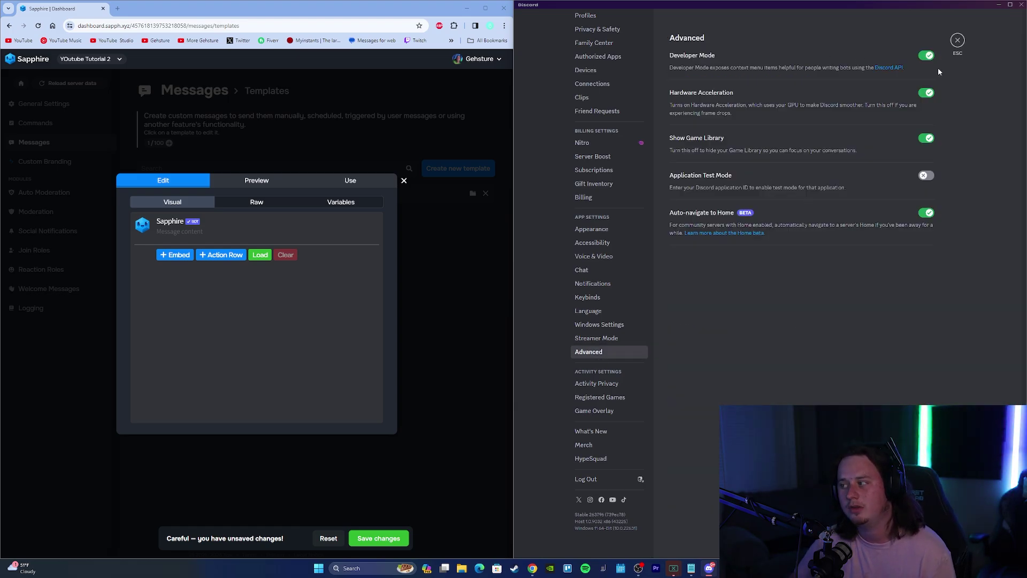
click(956, 42)
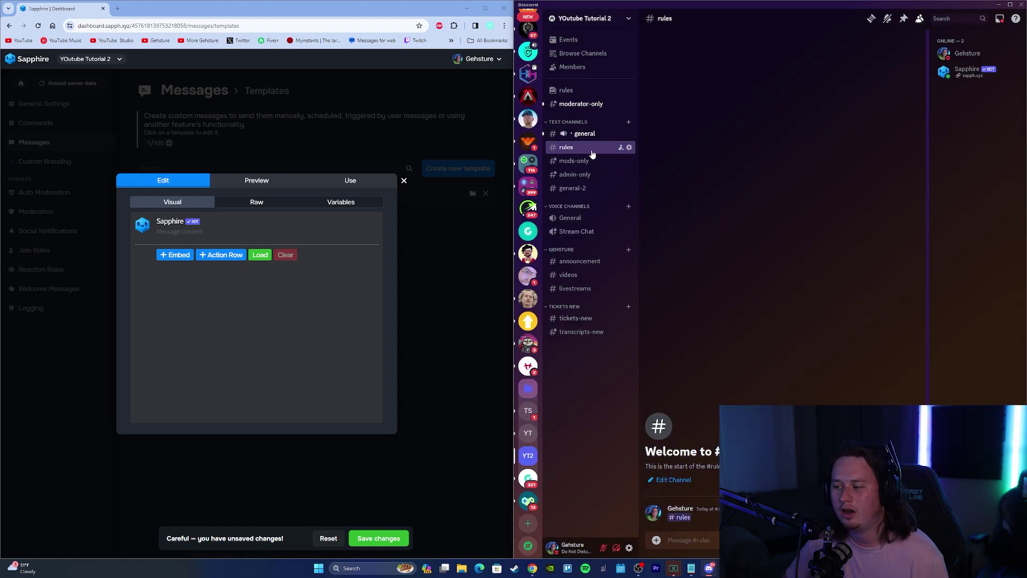
right_click(596, 152)
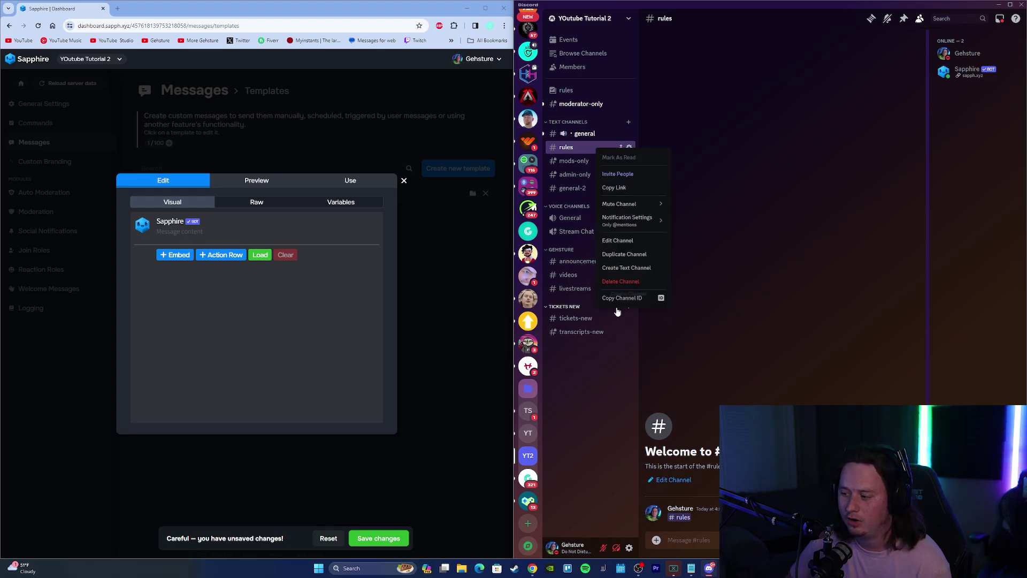
click(649, 301)
click(194, 230)
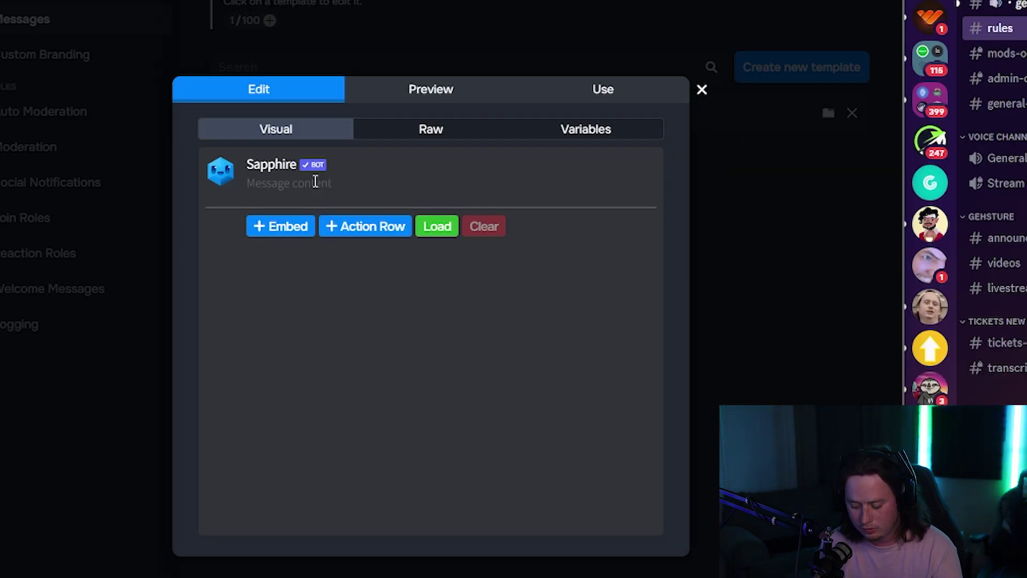
text(<)
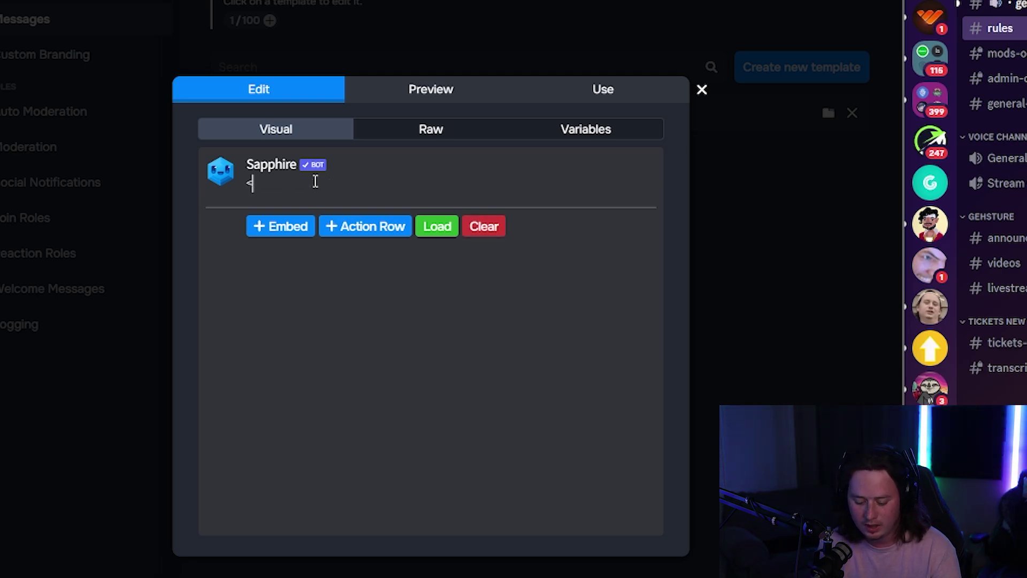
text(S)
key(BackSpace)
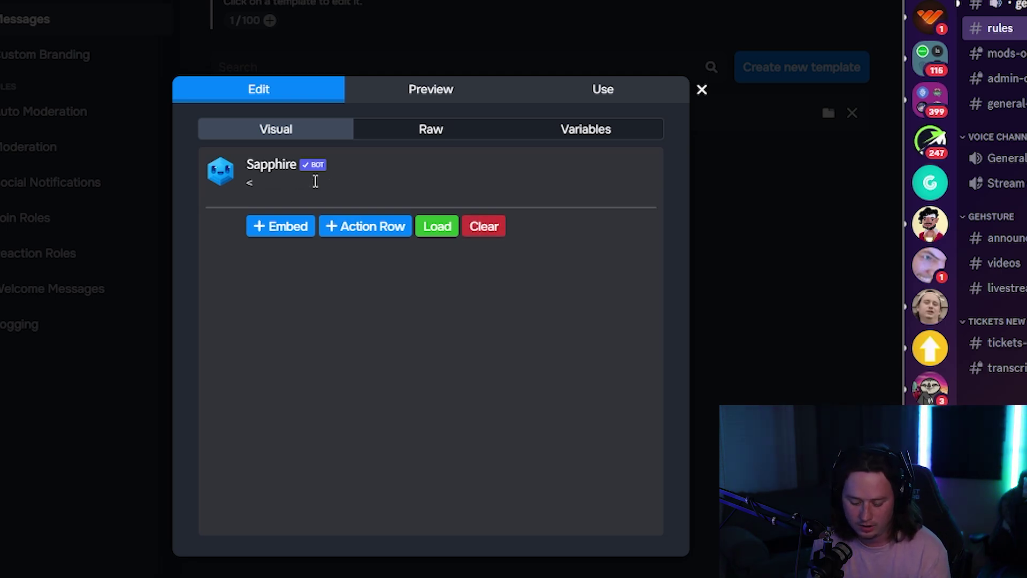
text(#)
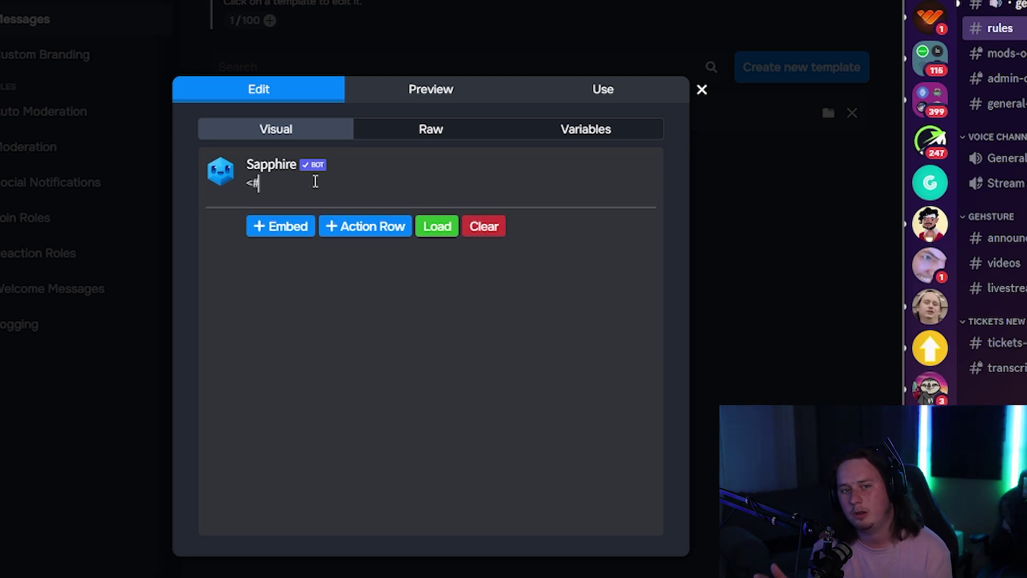
key(ctrl+v)
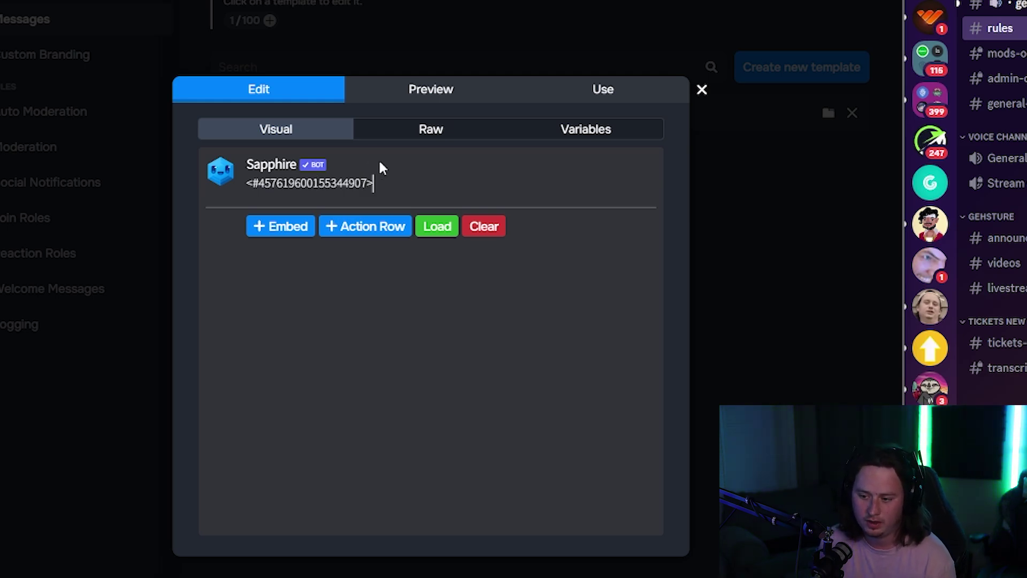
click(417, 92)
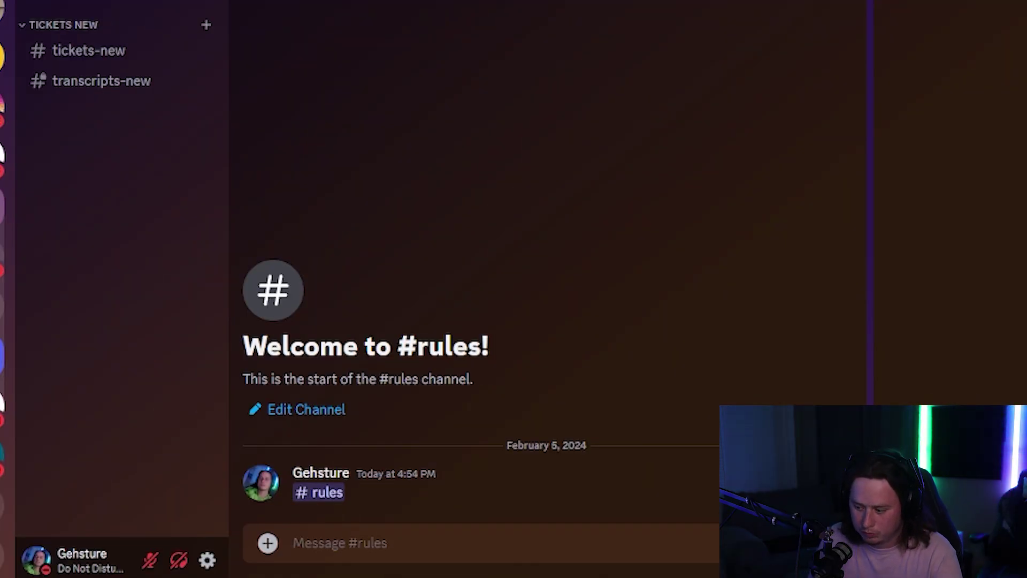
text(@)
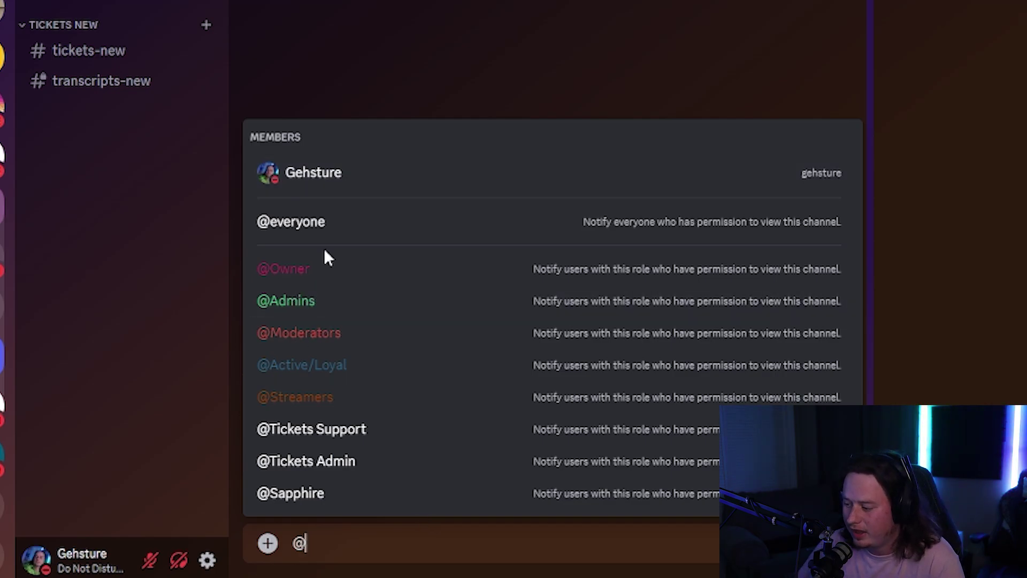
click(312, 283)
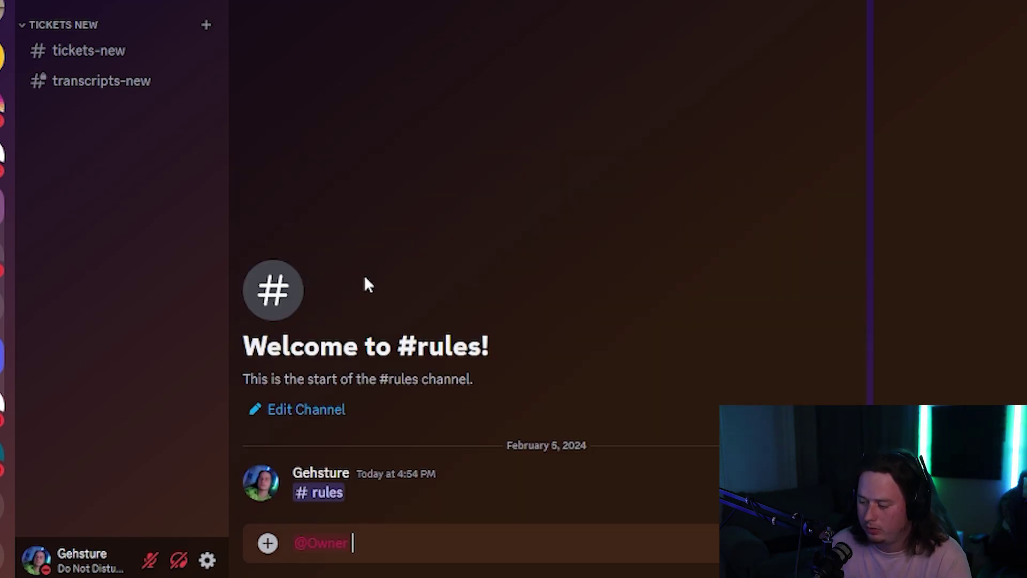
key(Return)
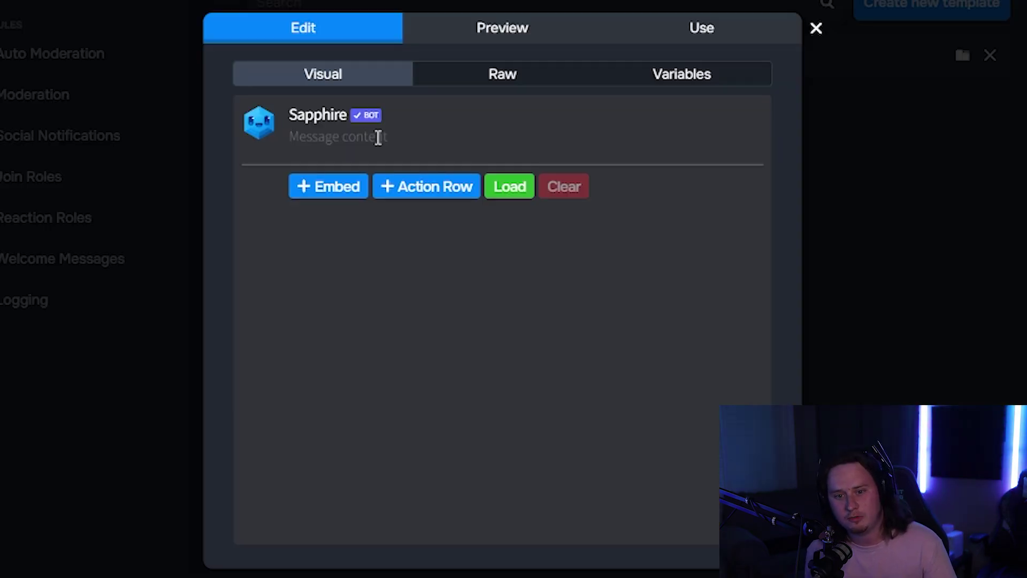
click(378, 137)
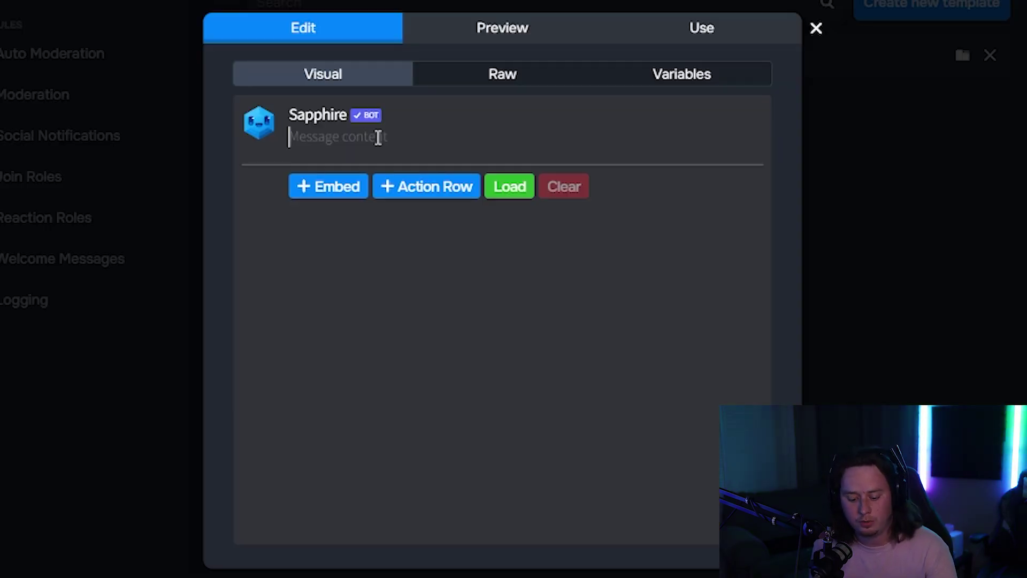
text(@)
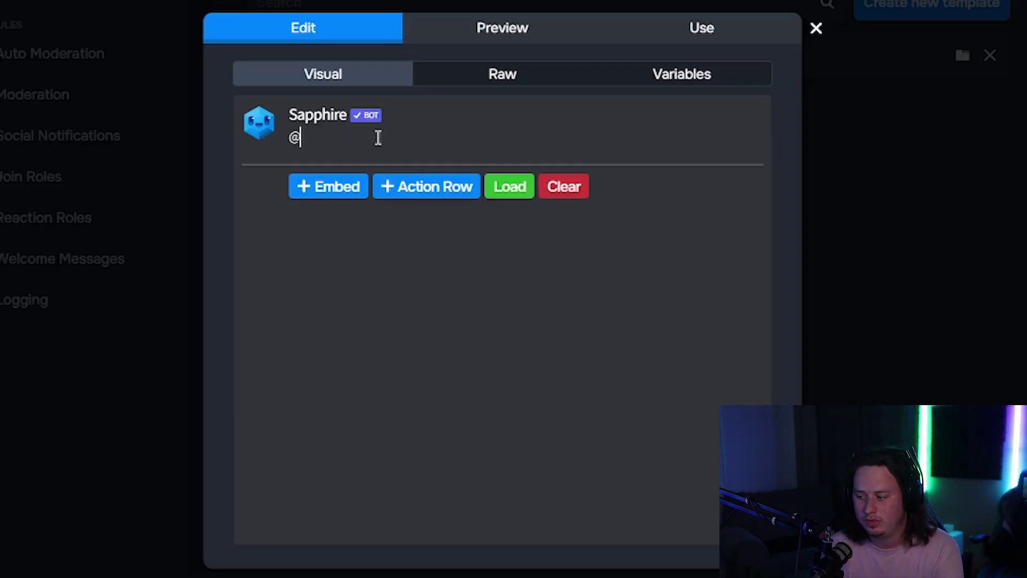
text(Owner)
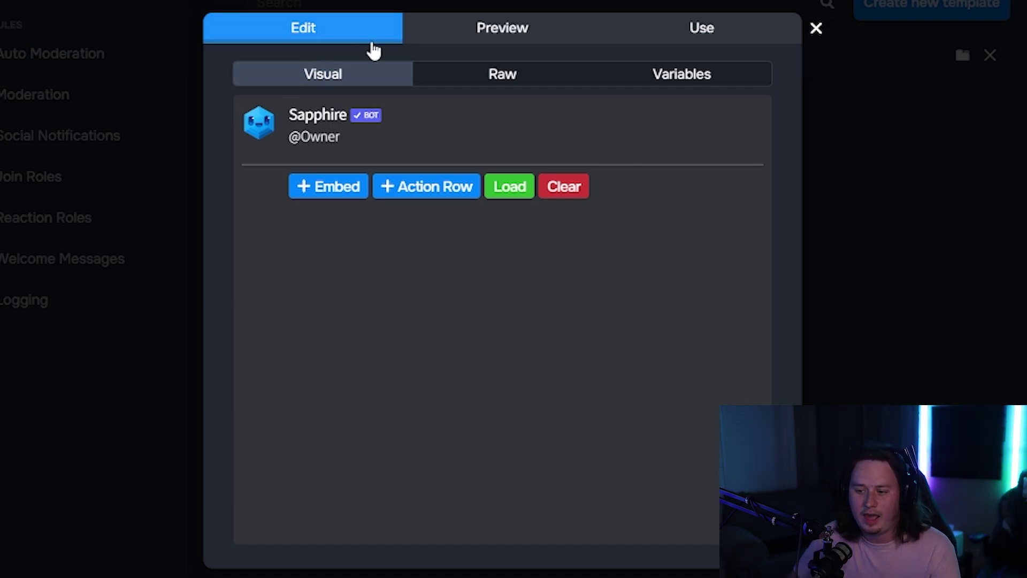
click(474, 29)
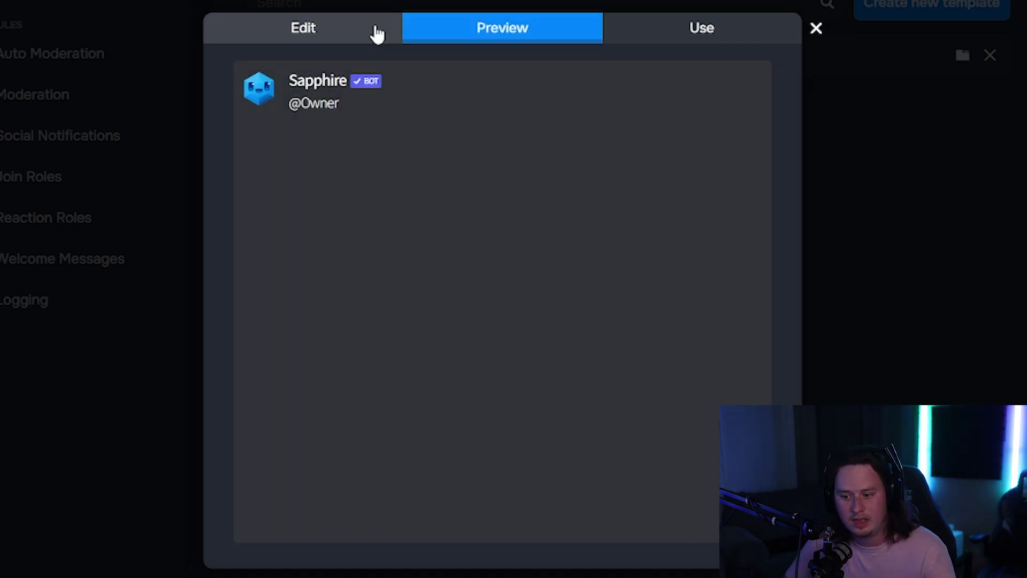
click(377, 33)
click(200, 144)
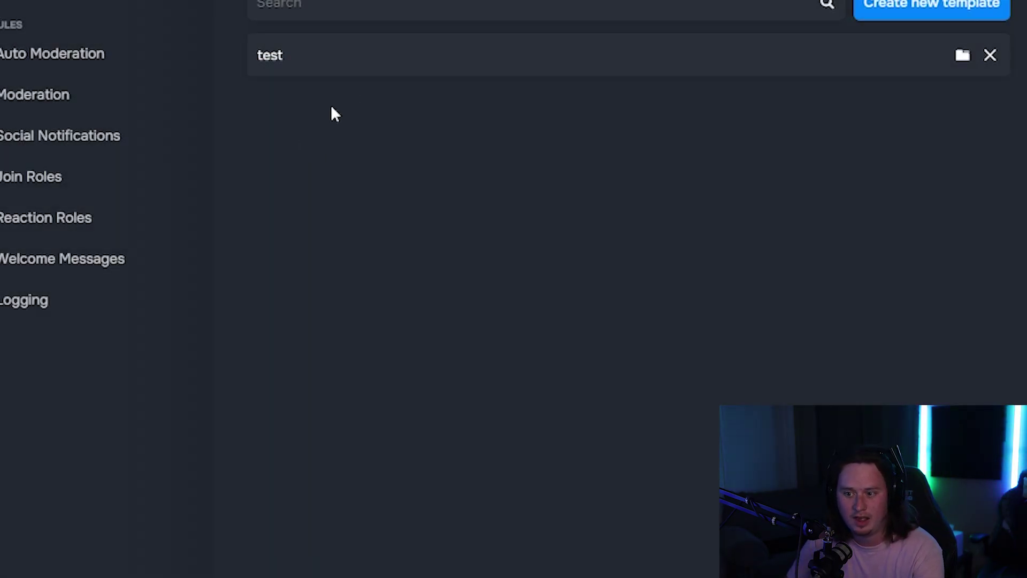
click(381, 59)
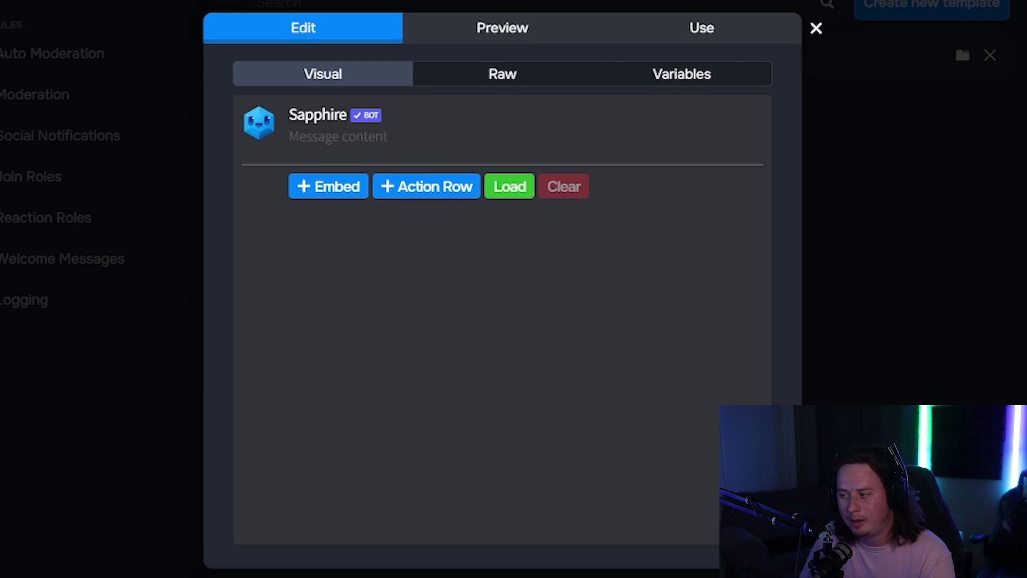
click(366, 136)
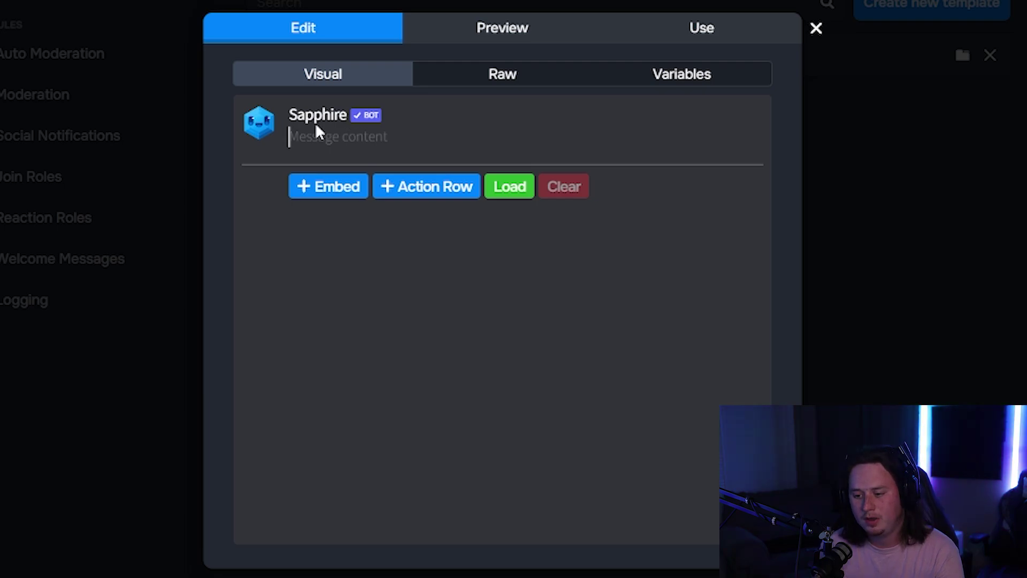
text(<)
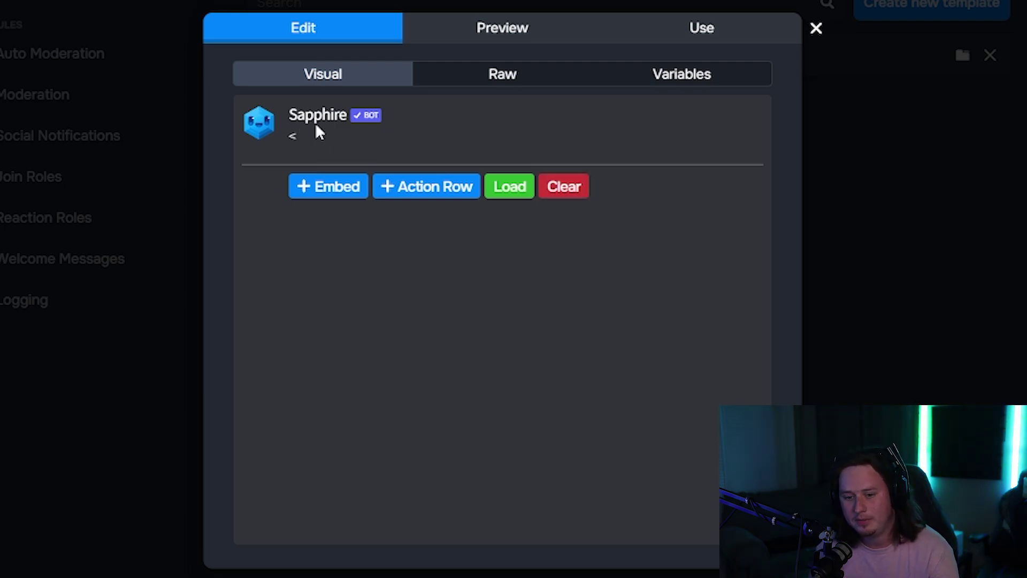
text(@)
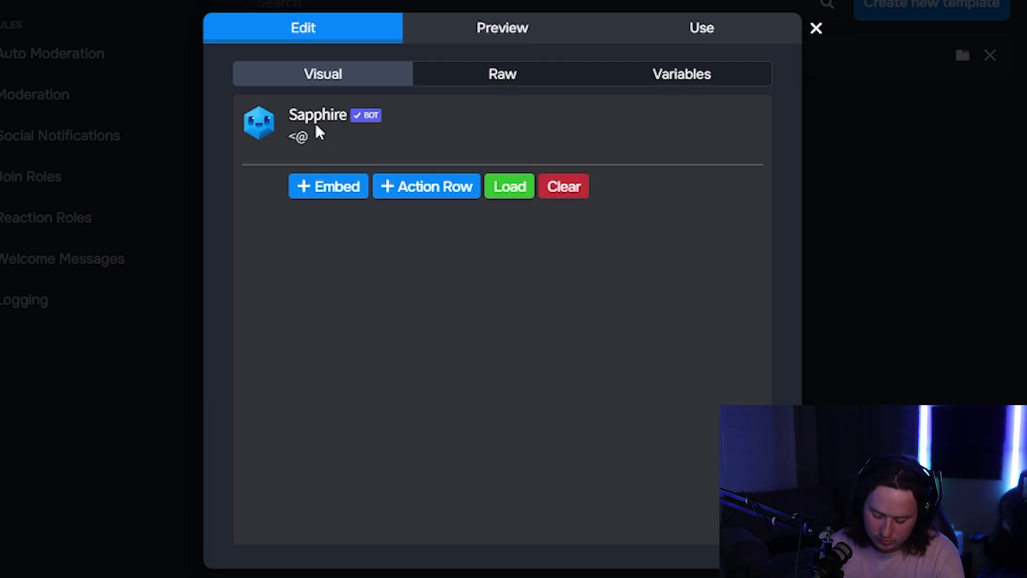
text(&)
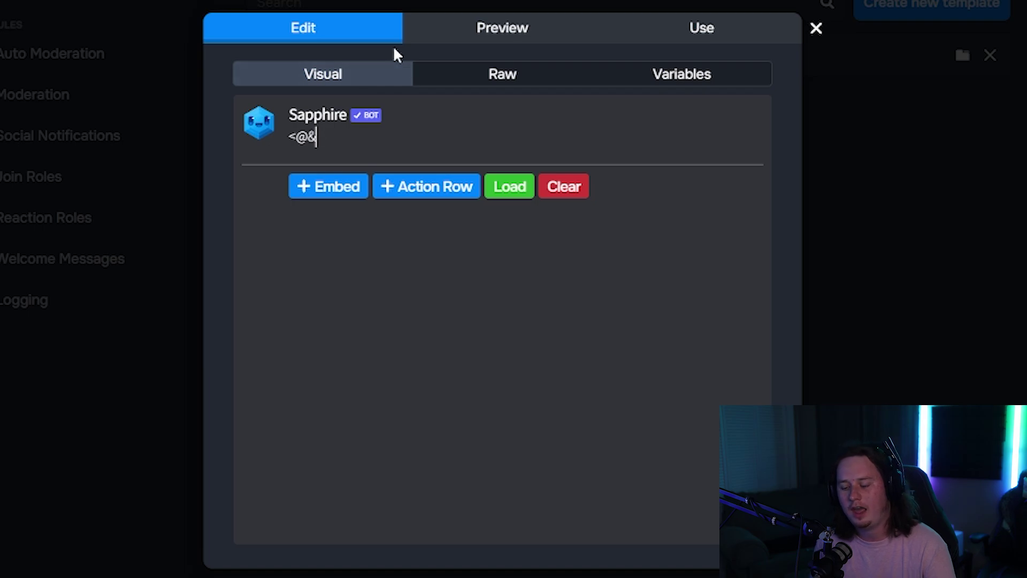
key(ctrl+v)
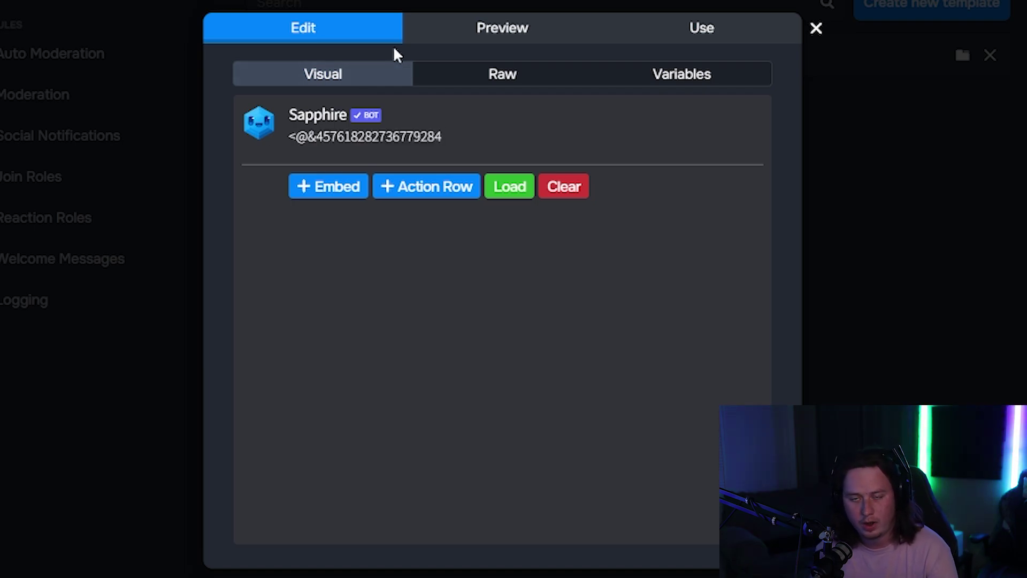
text(>)
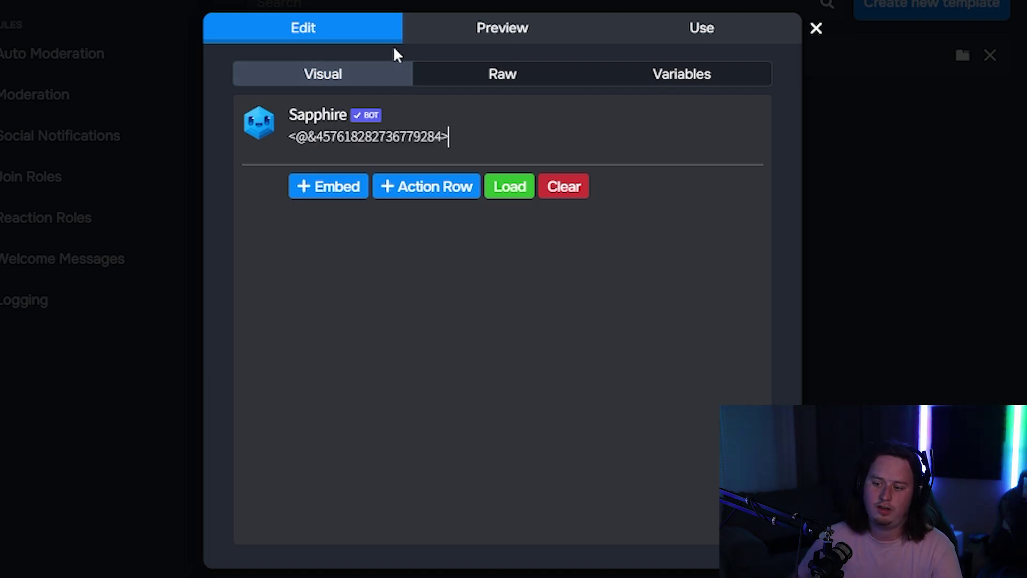
Preview the Sapphire template's role mention message
click(499, 38)
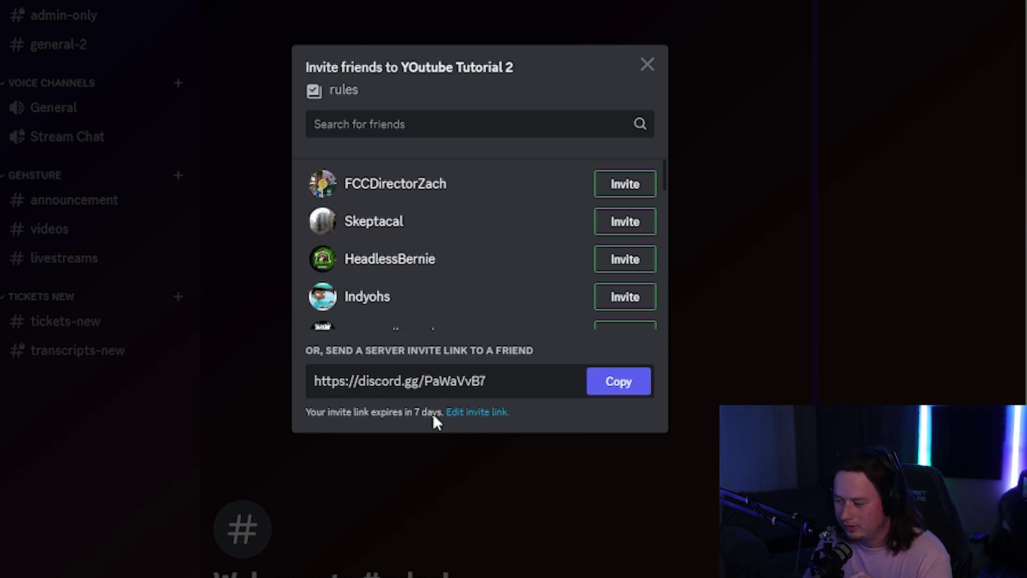
Set the server invite link to never expire, generate a new link, and select it
click(484, 414)
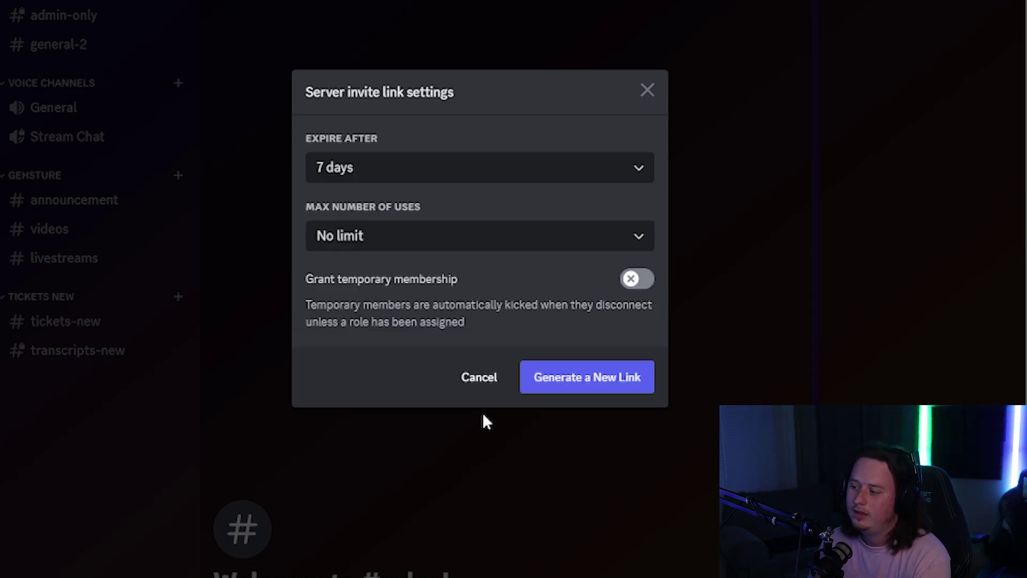
click(362, 169)
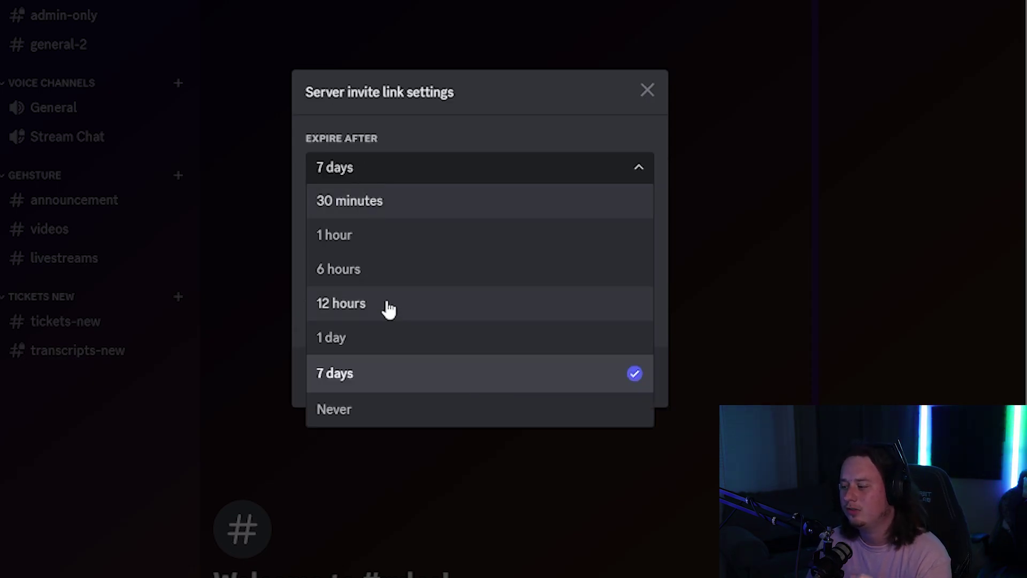
click(373, 416)
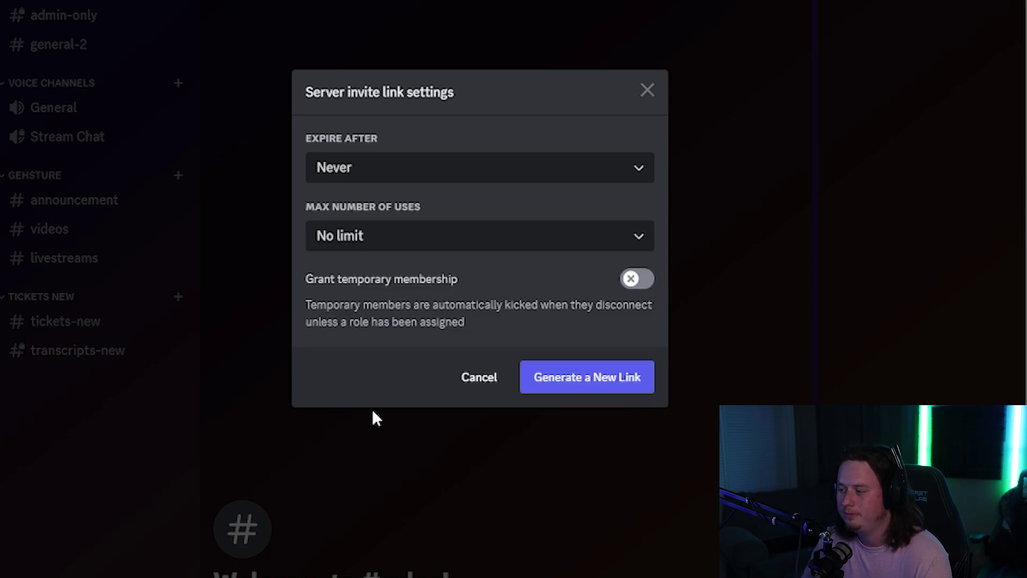
click(609, 388)
drag(556, 383, 317, 389)
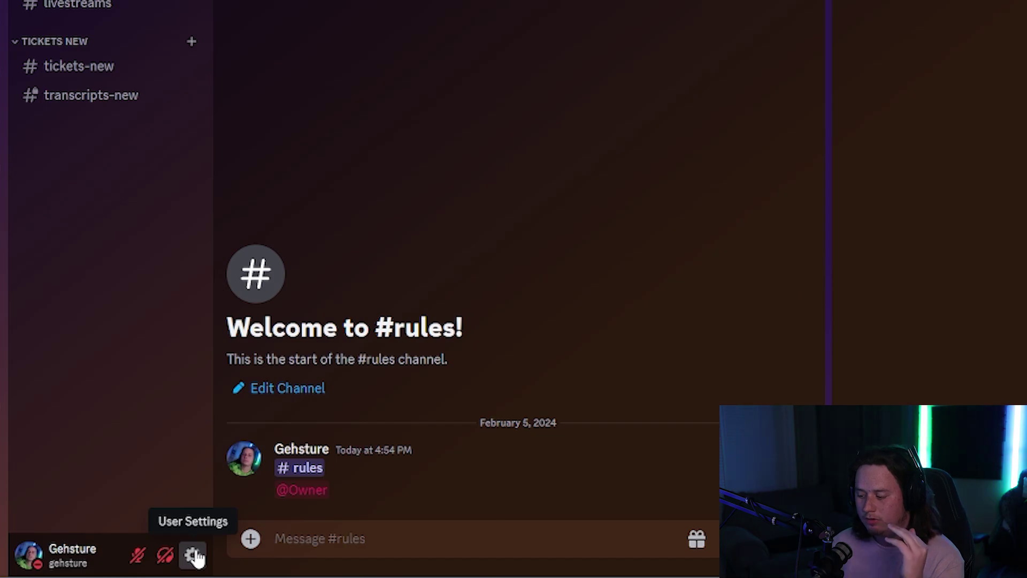
Open the Privacy & Safety page of the user settings
click(192, 555)
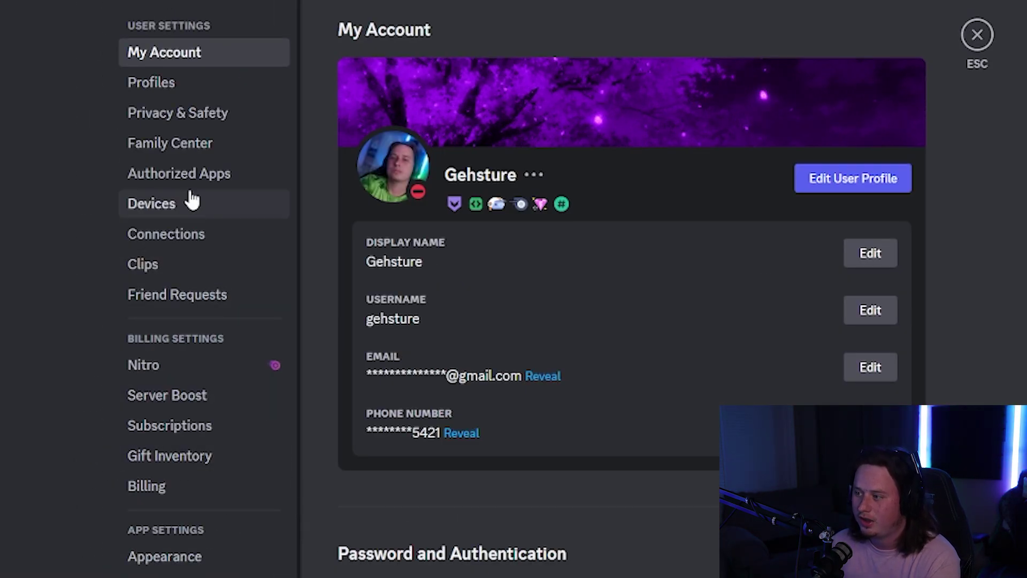
click(187, 115)
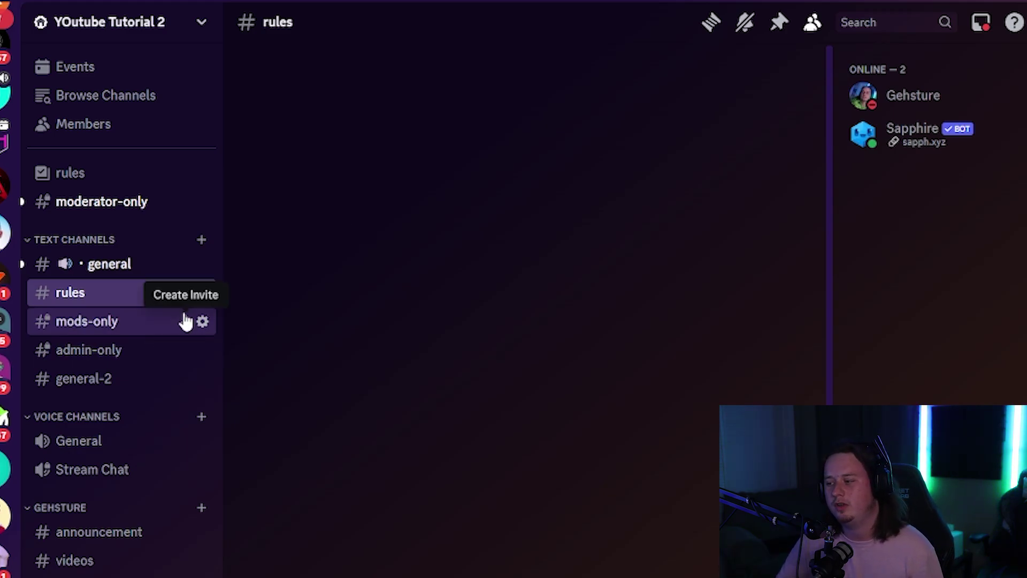
View the permission settings of the rules channel under Text Channels and close them
click(202, 293)
click(209, 113)
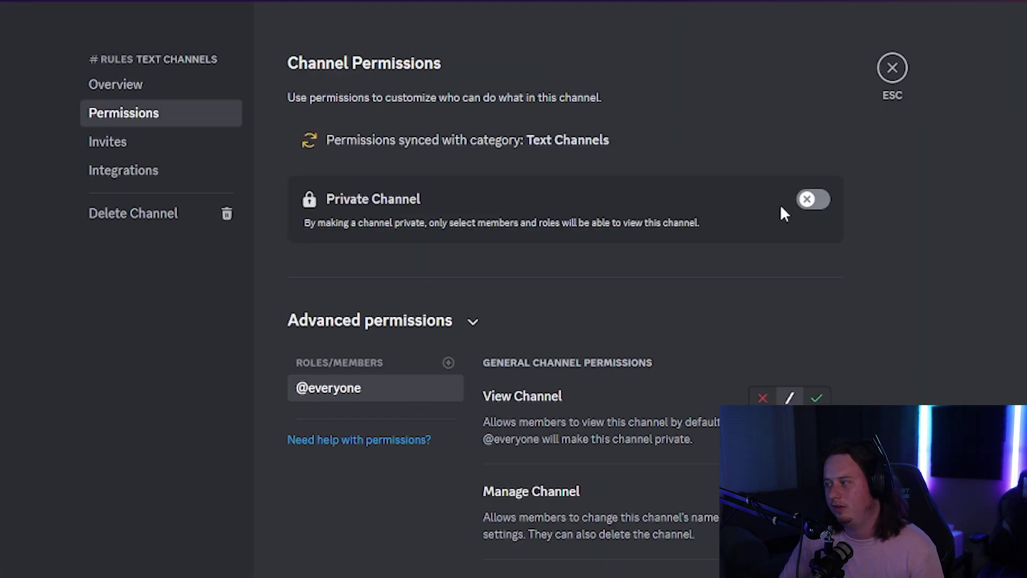
click(893, 99)
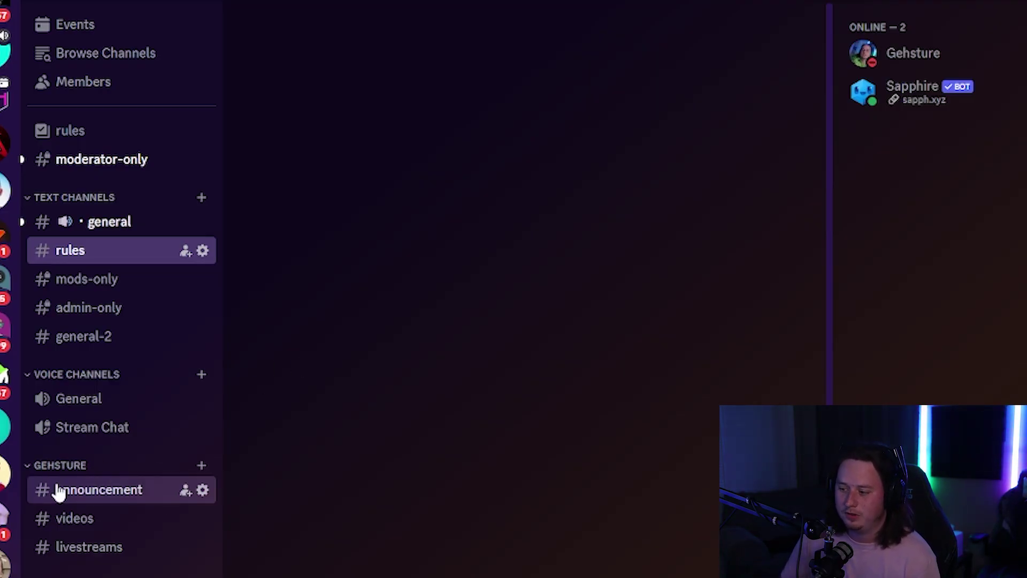
Look through the announcement, videos and livestreams channels and open the videos channel's permission settings
click(101, 494)
click(99, 516)
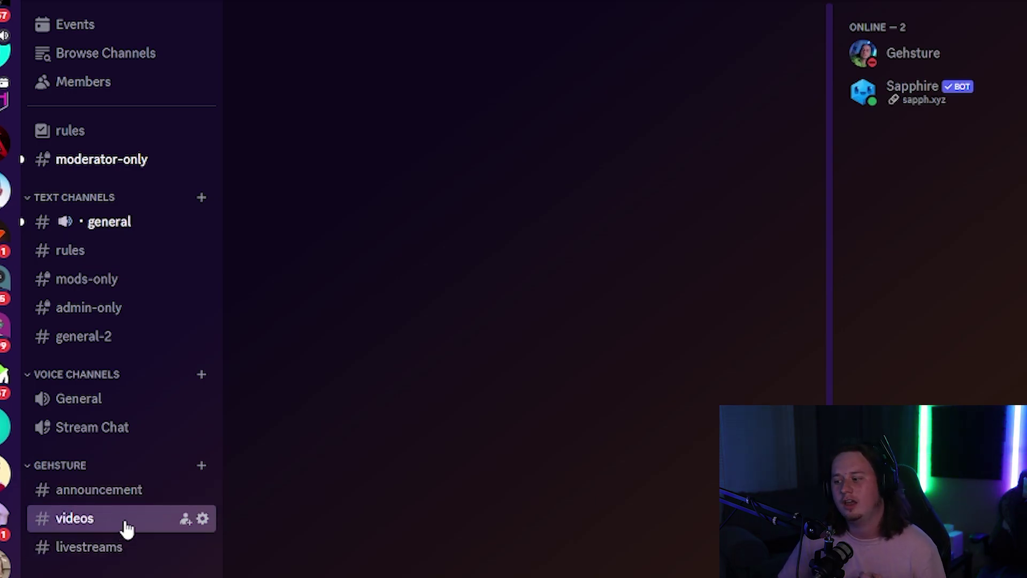
click(123, 502)
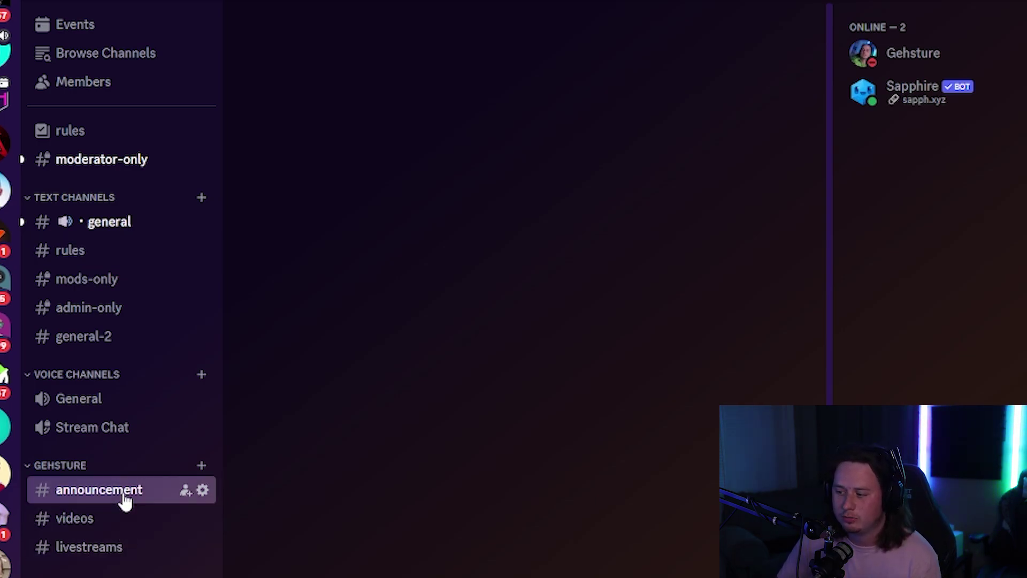
click(134, 519)
click(129, 548)
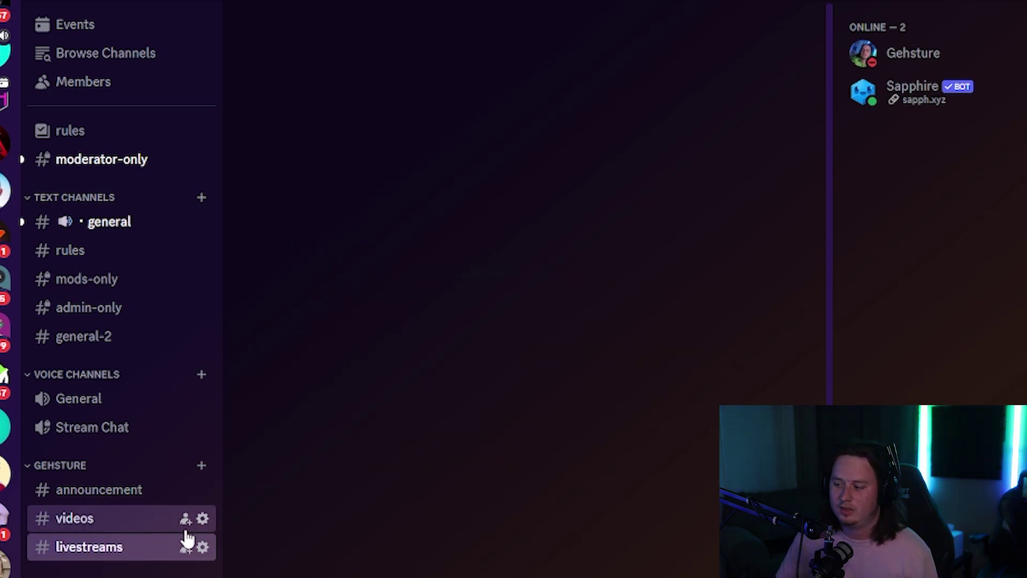
click(202, 518)
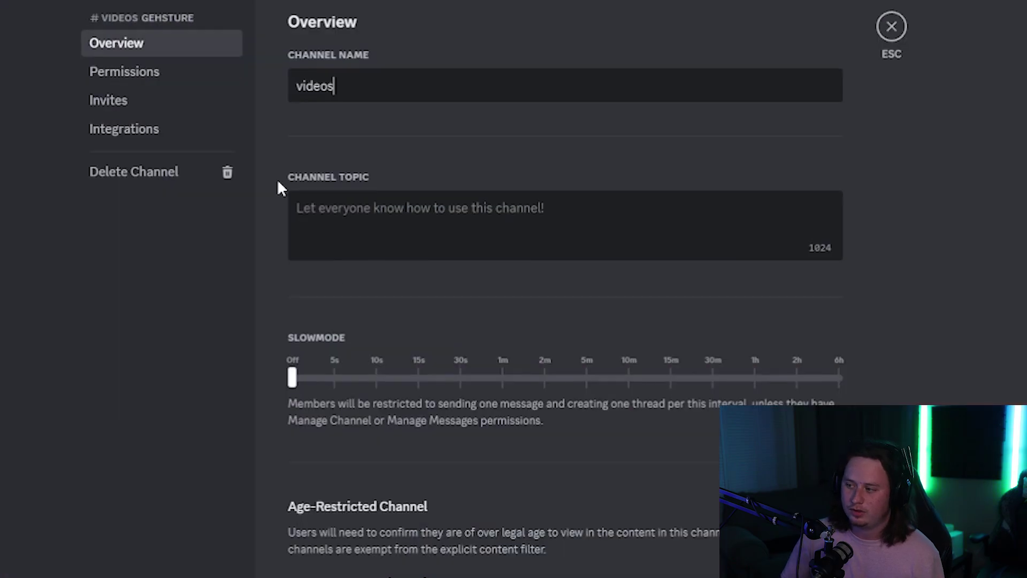
click(149, 76)
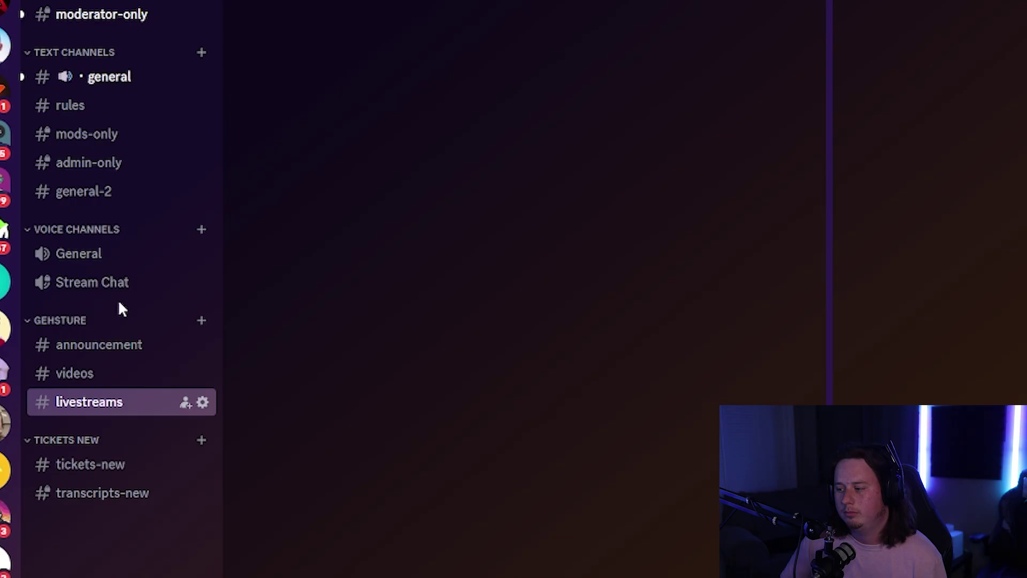
right_click(74, 326)
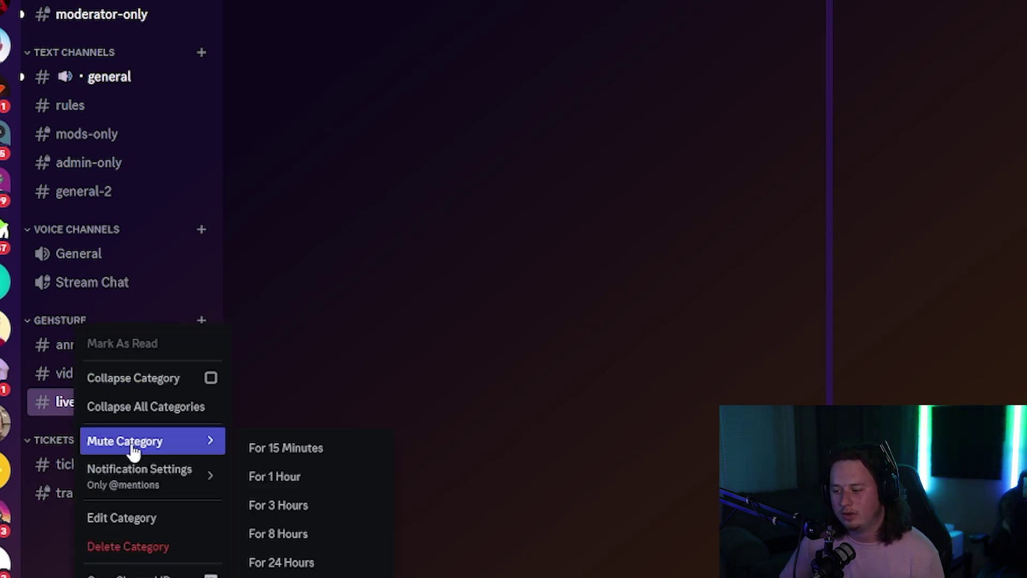
click(159, 518)
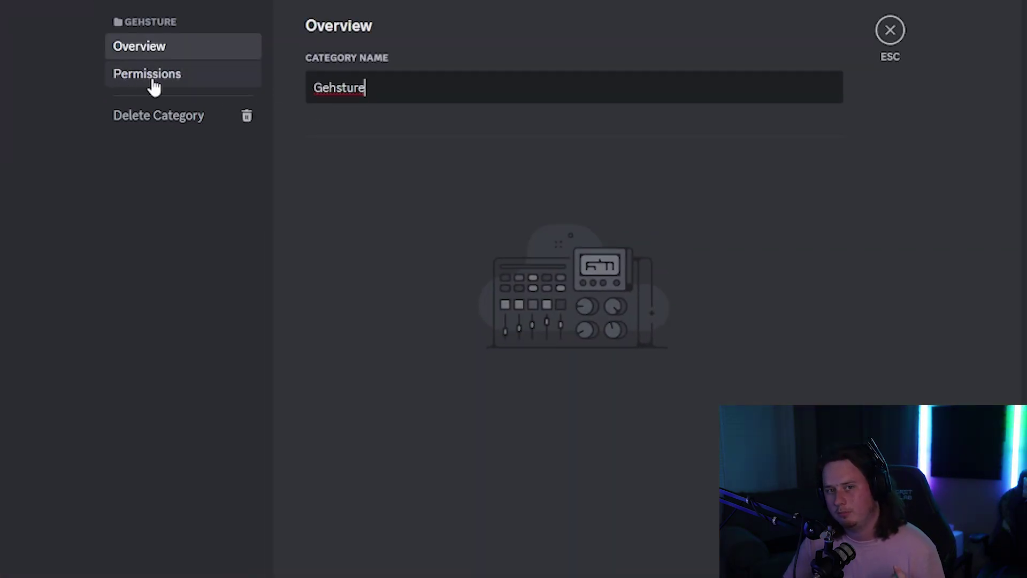
click(152, 80)
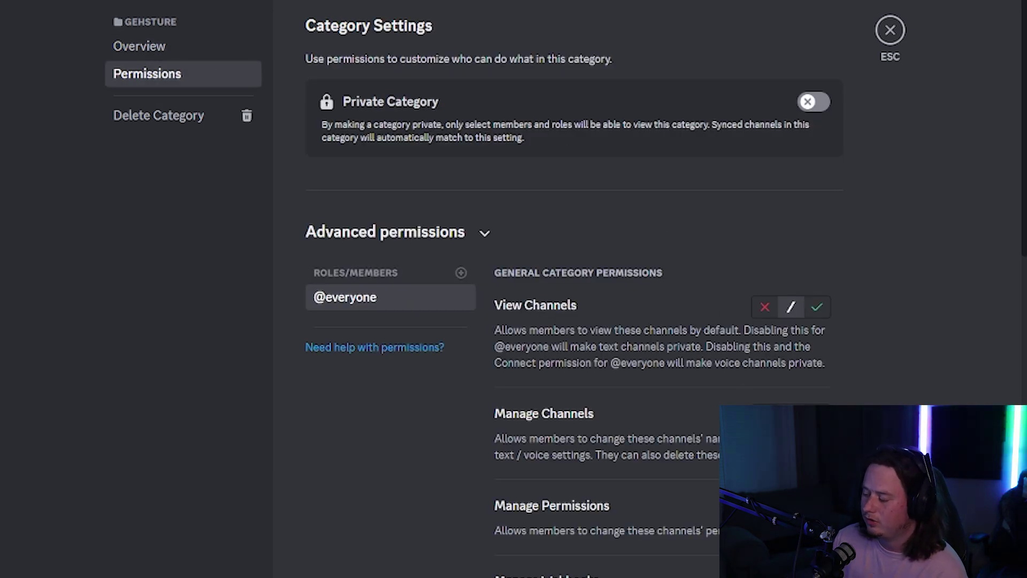
scroll(765, 321, down, 8)
click(765, 351)
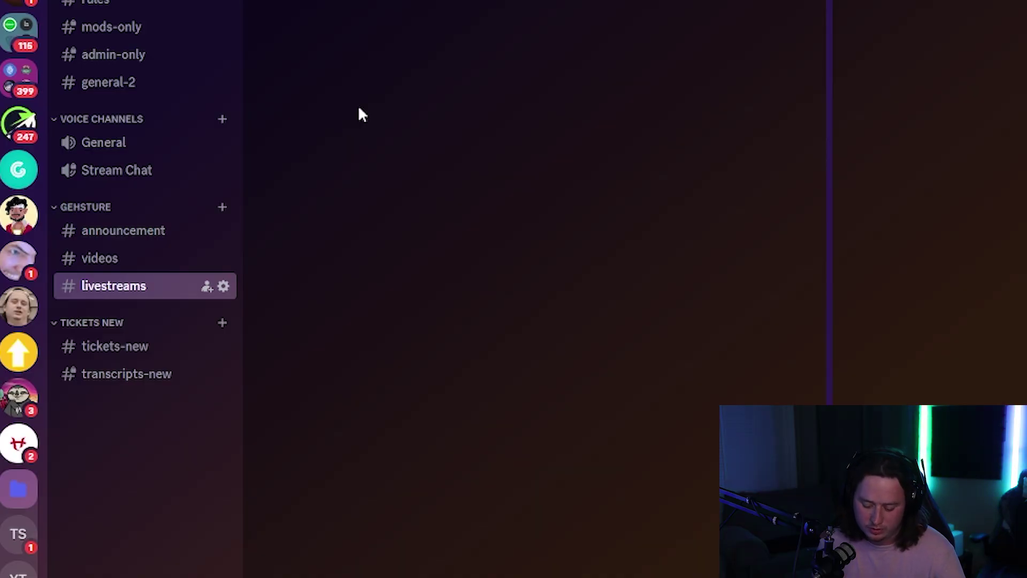
Browse the quick switcher's channel list, and visit the general channel of Gehsture's Hangout before returning to the YOutube Tutorial 2 server
key(ctrl+k)
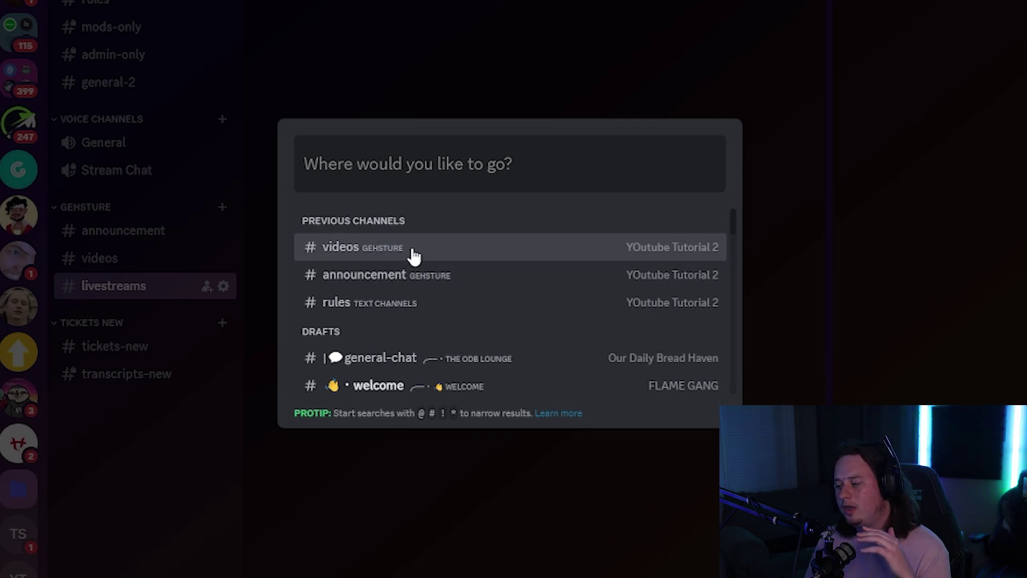
scroll(414, 259, down, 3)
scroll(421, 284, up, 3)
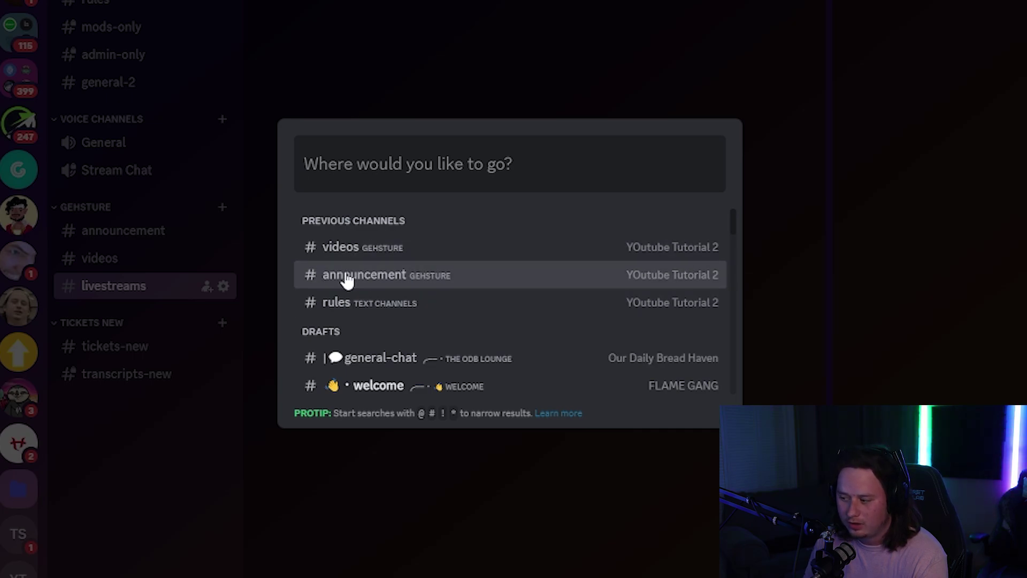
click(364, 33)
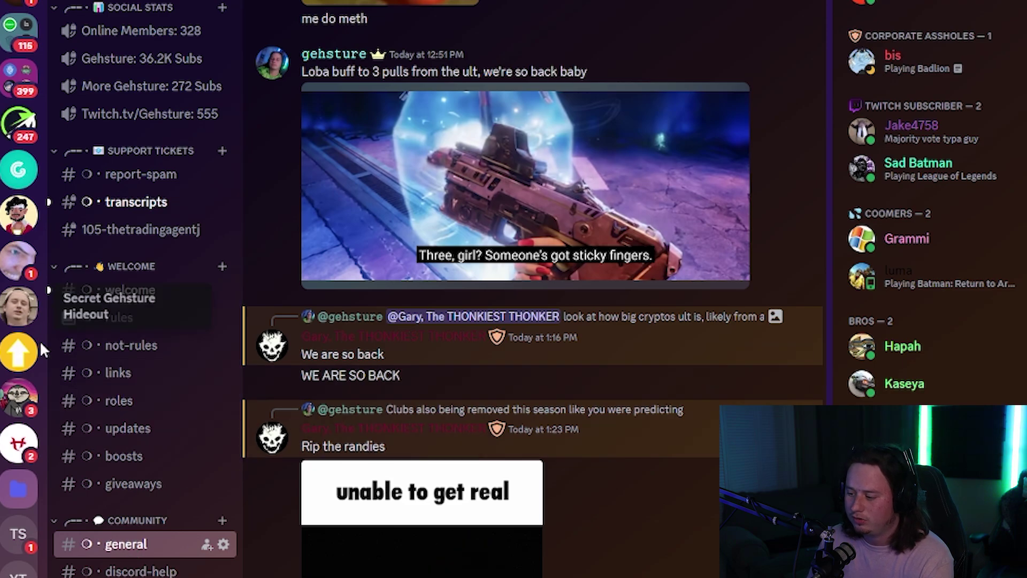
click(18, 571)
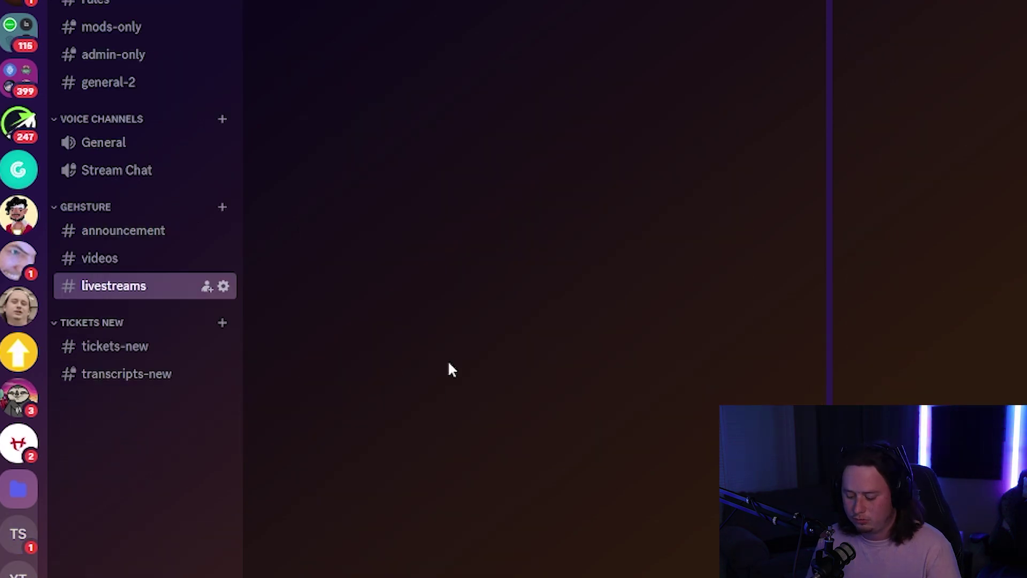
Reopen the quick switcher and look through its previous channels, drafts and mentions
key(ctrl+k)
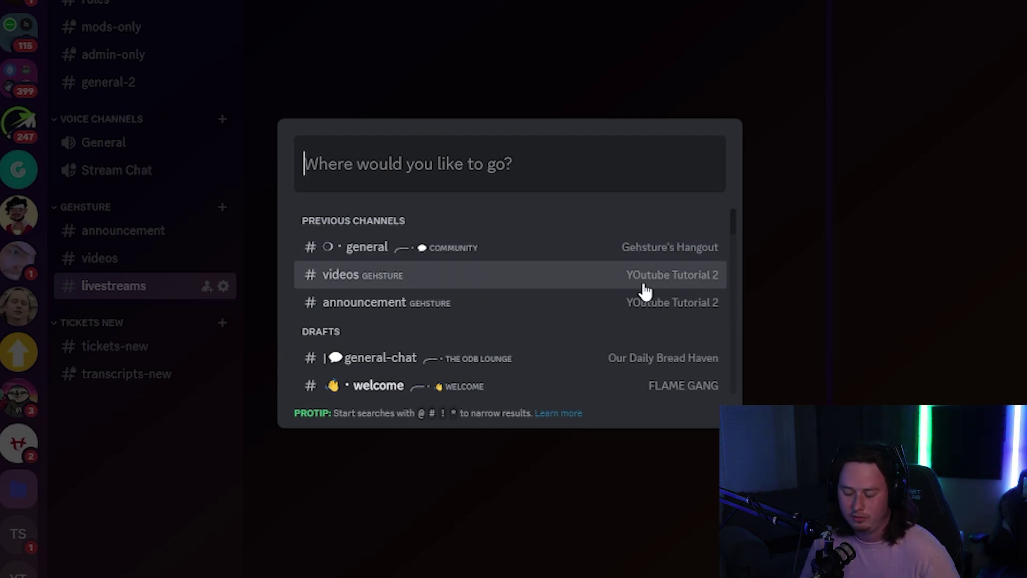
scroll(644, 291, down, 2)
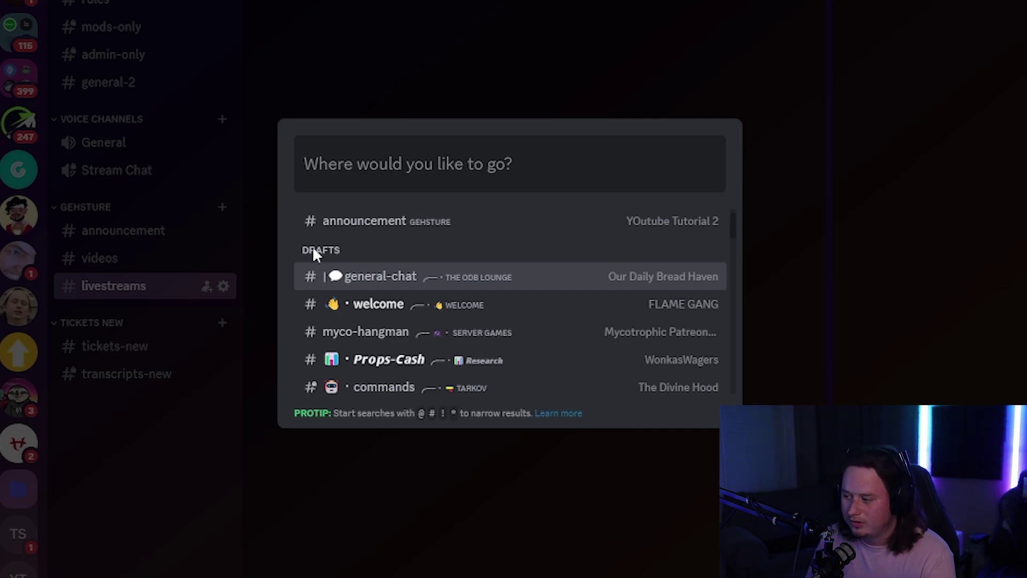
scroll(353, 264, down, 2)
scroll(364, 274, down, 1)
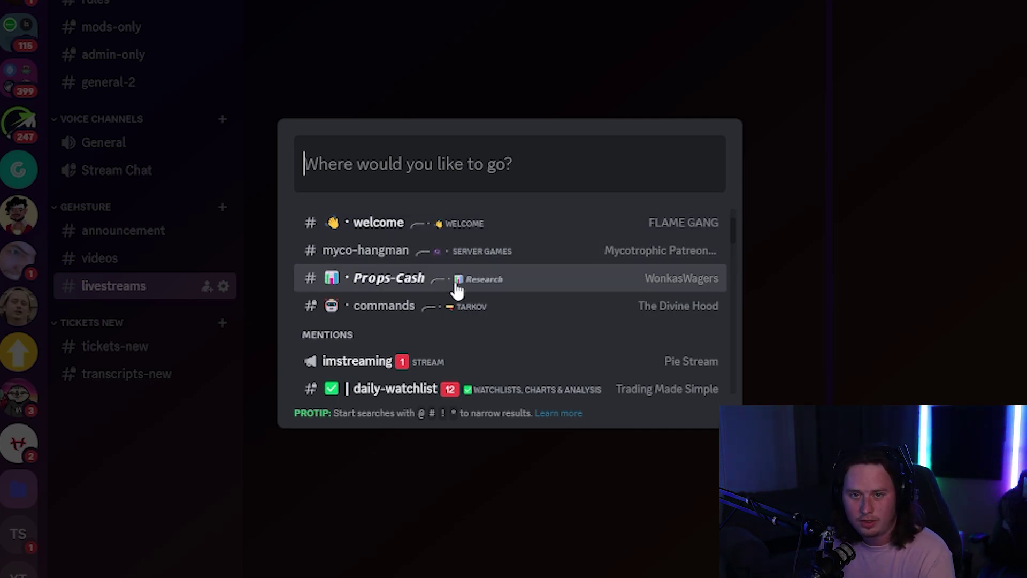
scroll(390, 275, down, 2)
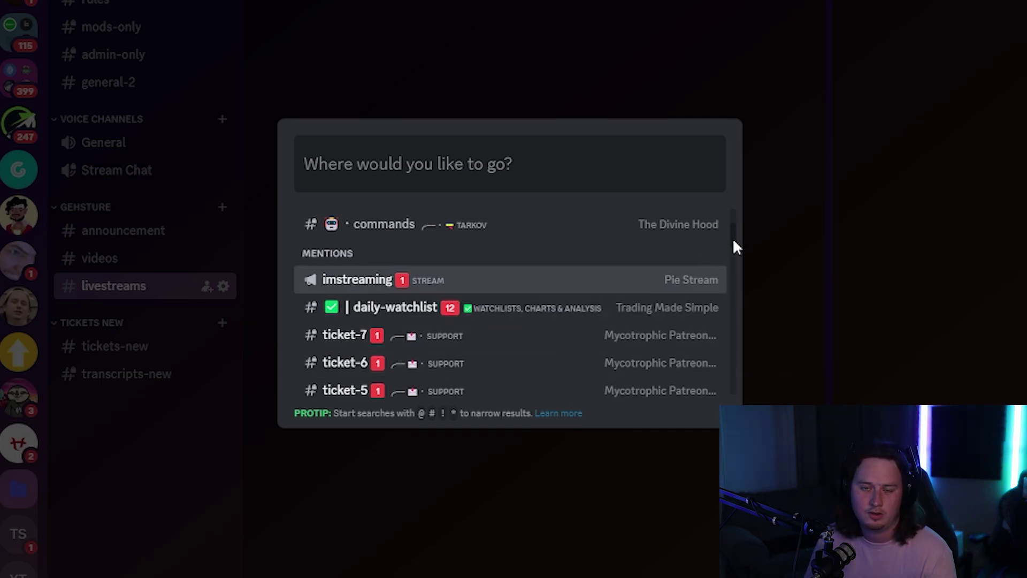
scroll(734, 243, up, 3)
Step the quick switcher's highlight through its entries, wrapping from the first entry to the last and back
key(Down)
key(Down)
key(Up)
key(Up)
key(Up)
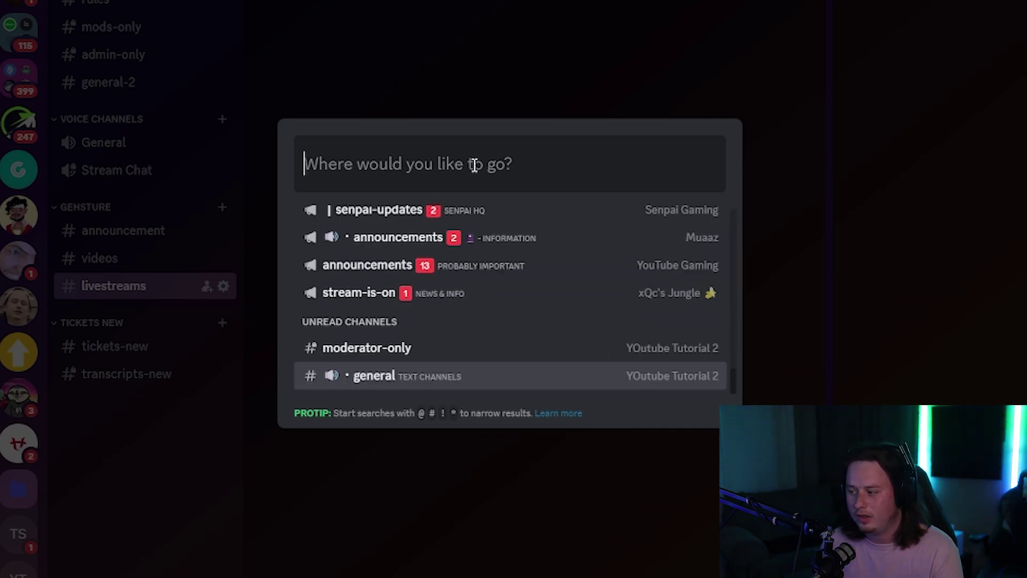
key(Down)
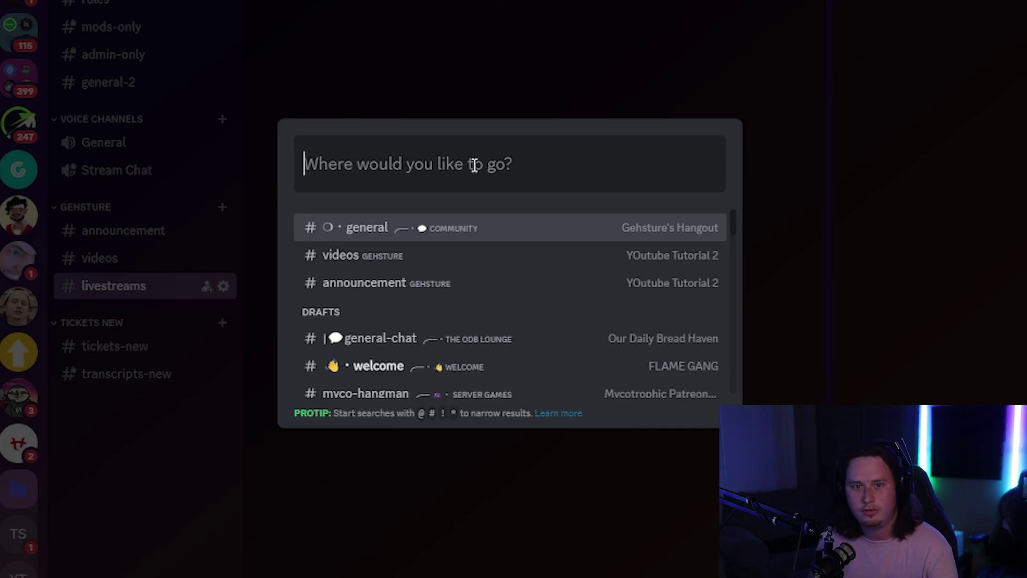
Restart the quick switcher and jump to the general channel of Gehsture's Hangout
key(Escape)
key(ctrl+k)
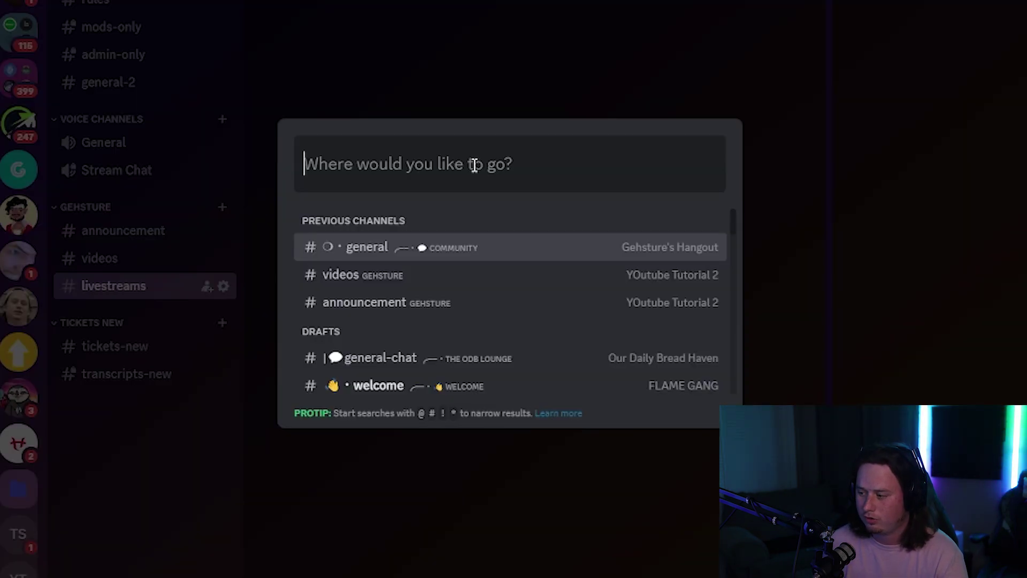
key(Down)
key(Up)
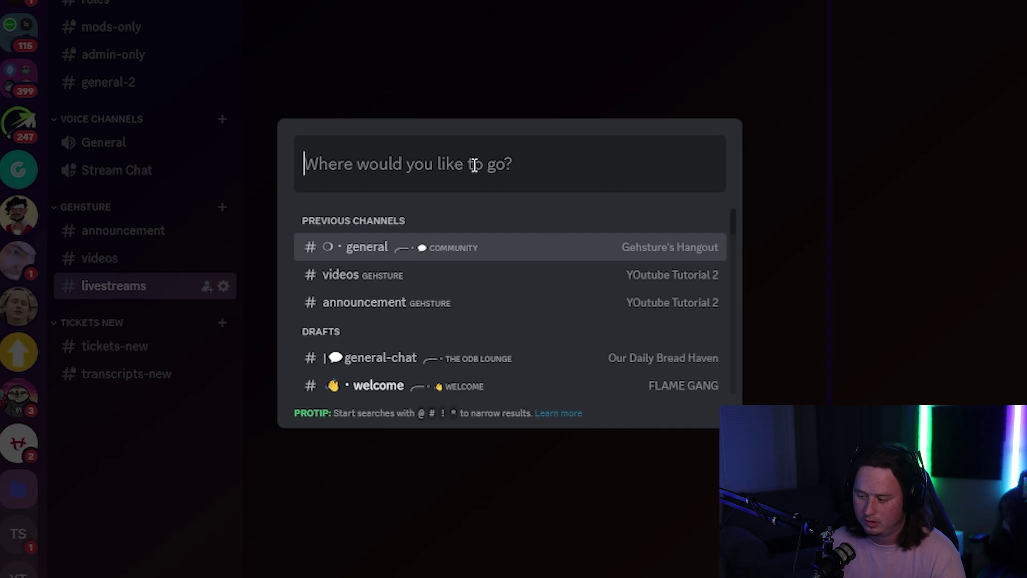
key(Return)
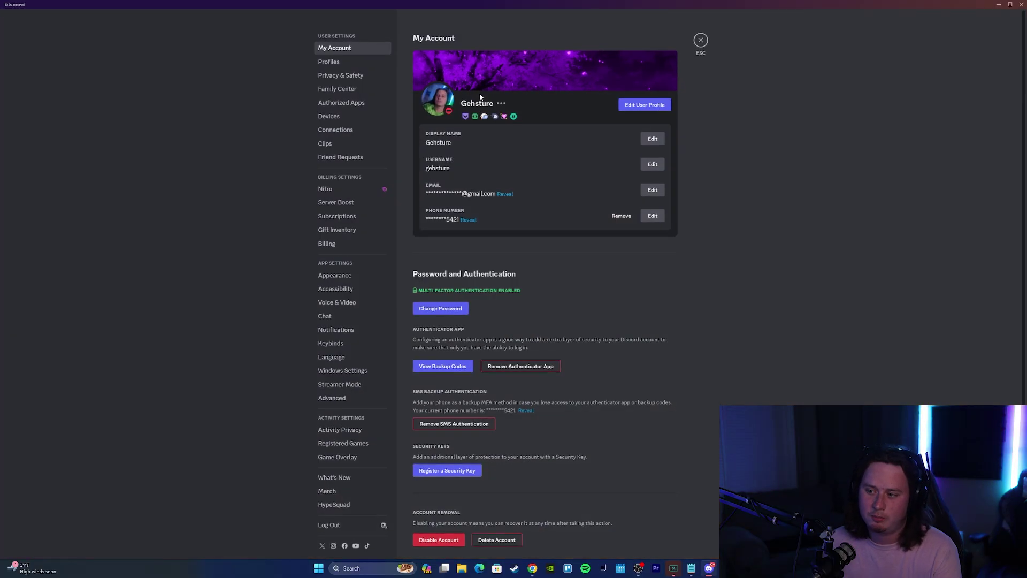
Open the Friend Requests page of the user settings
click(355, 158)
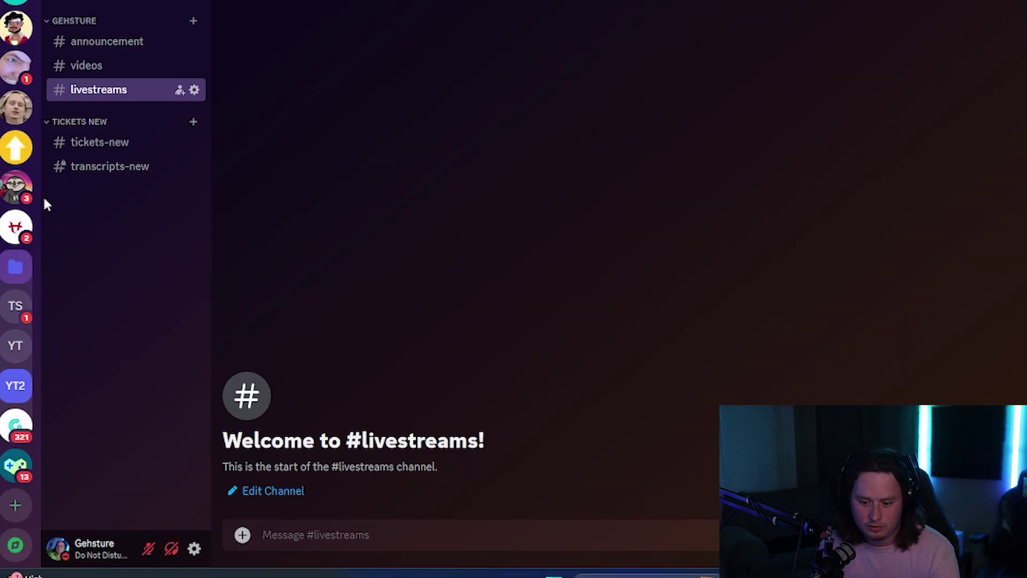
Show the YOutube Tutorial 2 server's options and look at its notification settings
right_click(17, 397)
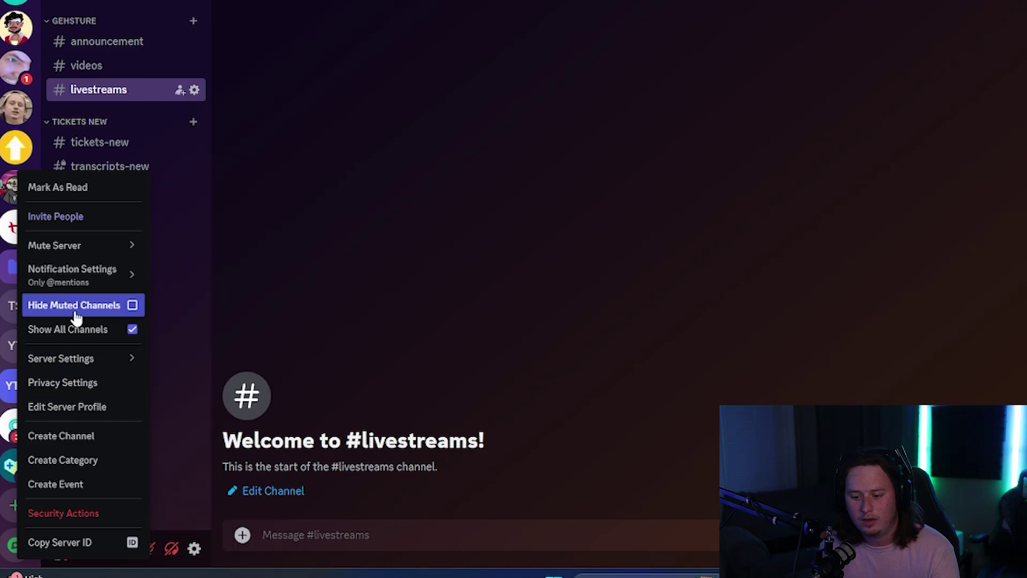
mouse_move(72, 284)
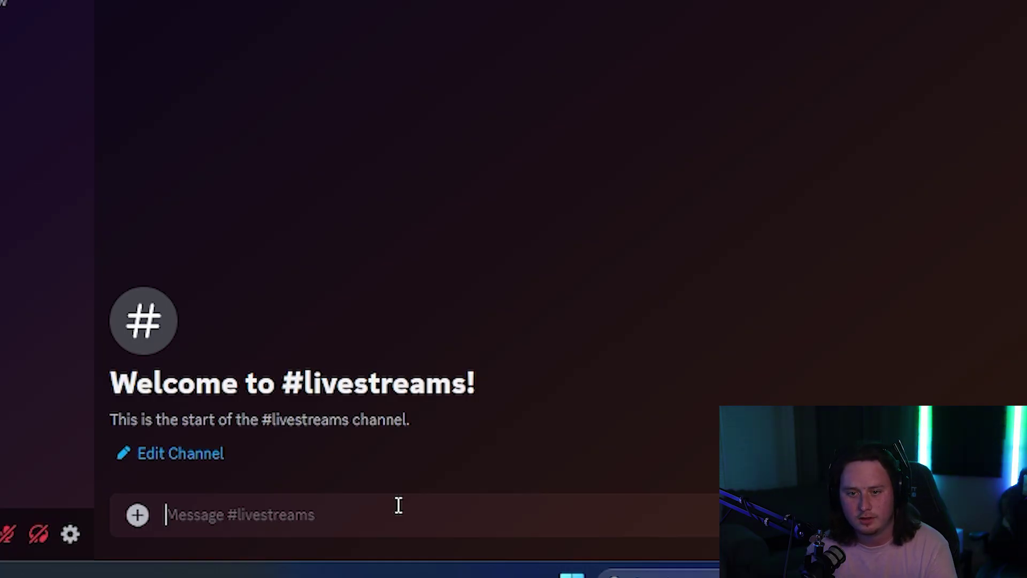
text(@silen)
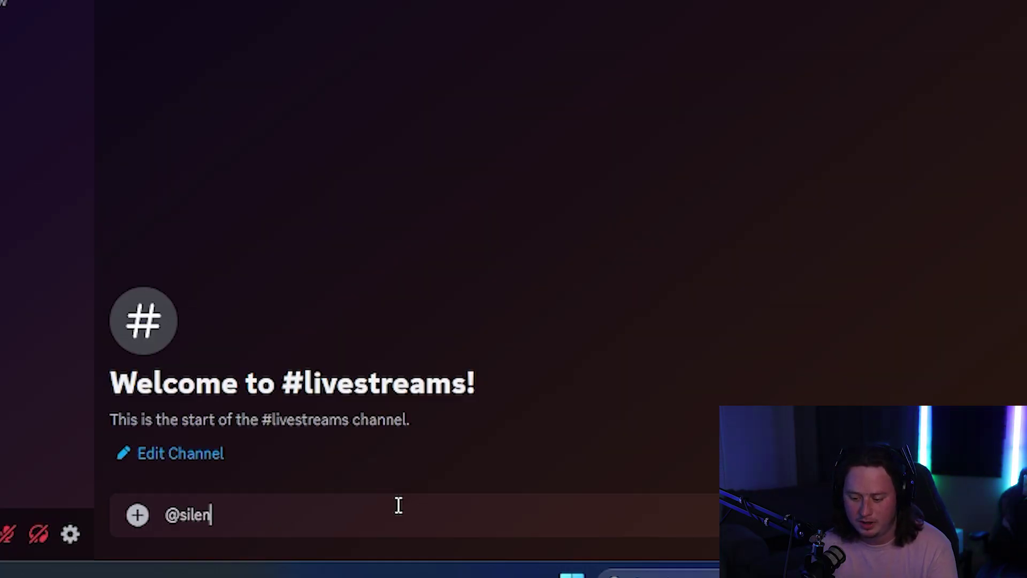
text(t @geh)
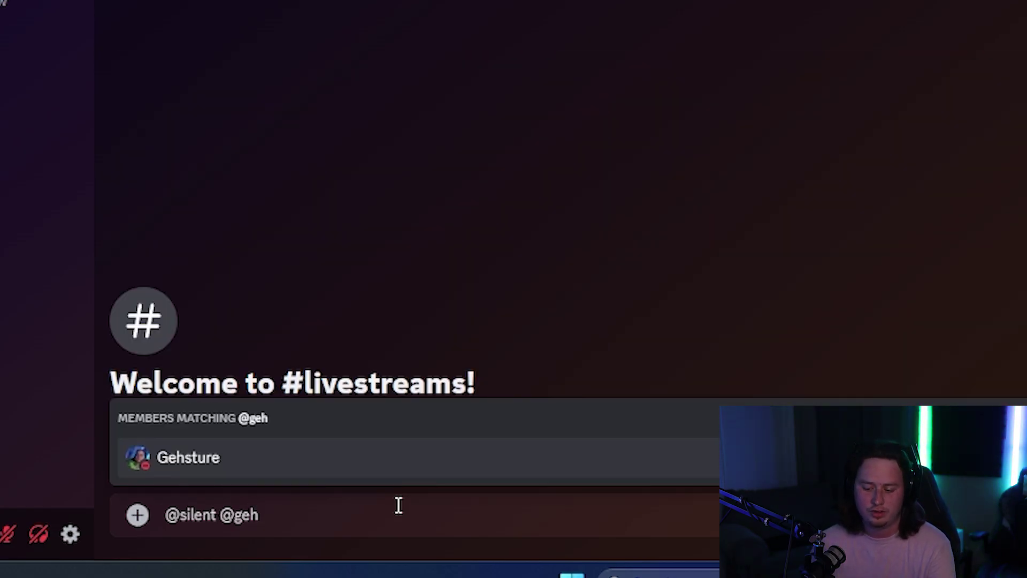
key(Tab)
text(test)
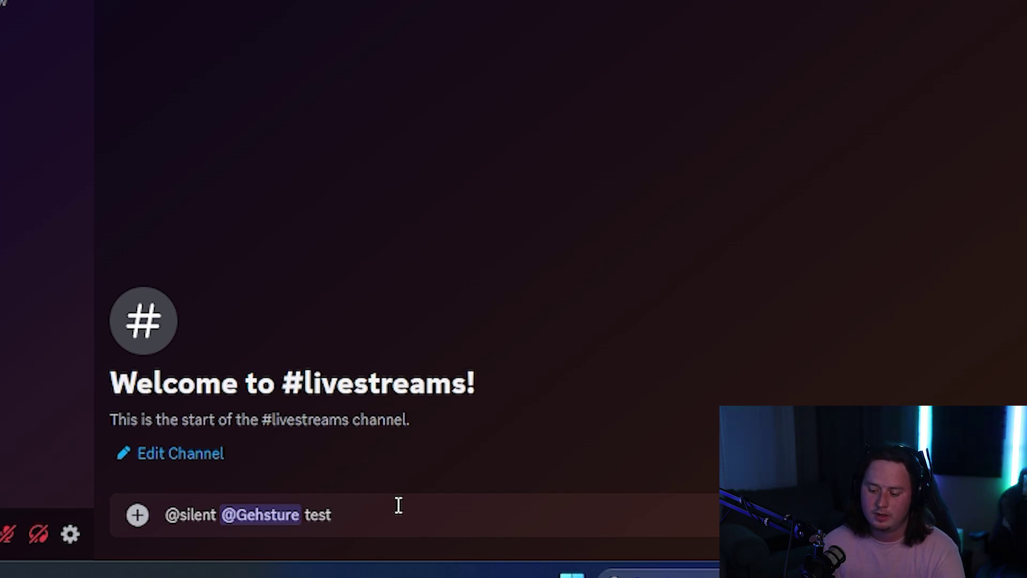
key(Return)
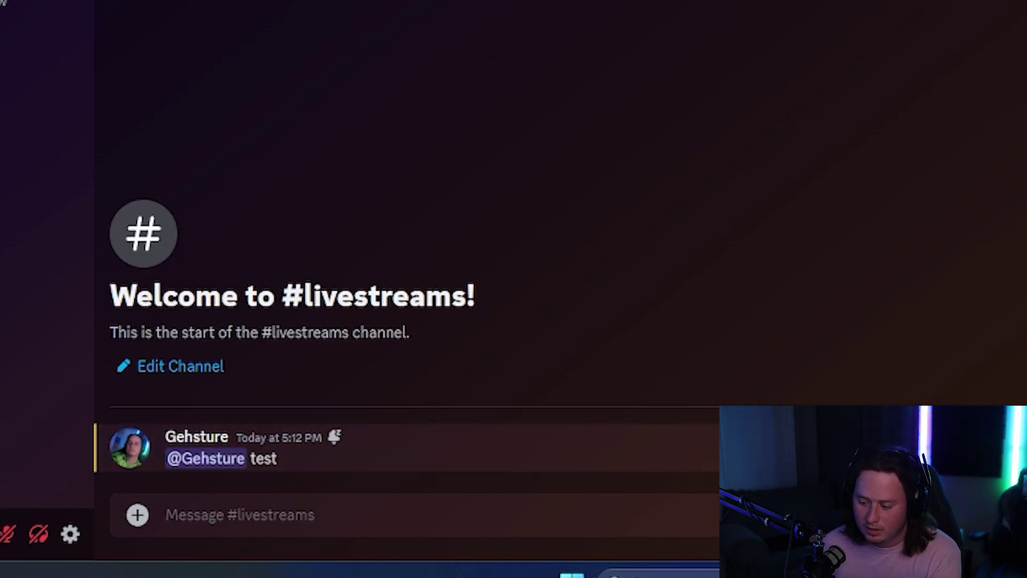
triple_click(222, 458)
mouse_move(333, 444)
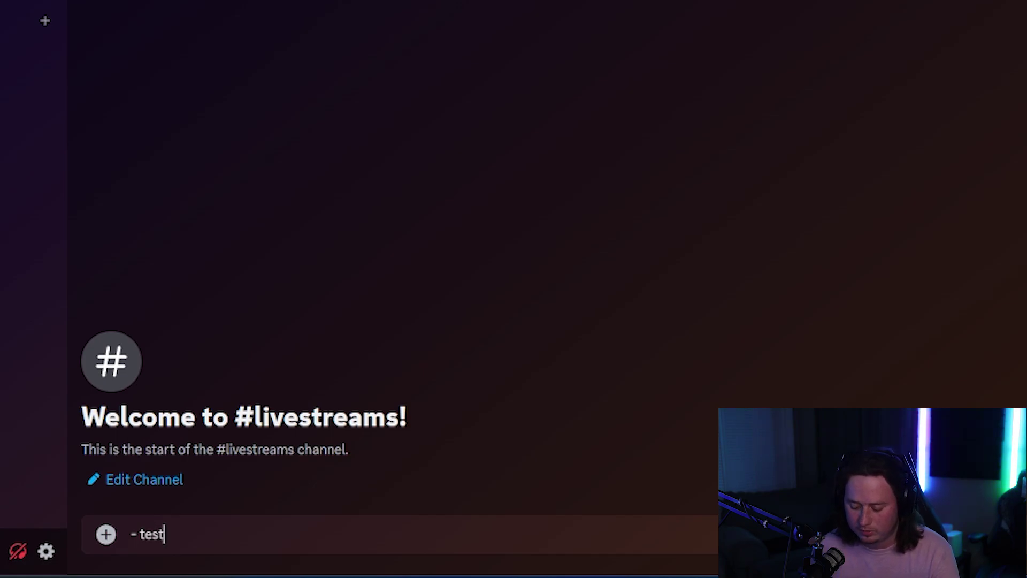
Finish and send a two-item bulleted list in the livestreams channel, with "test" as each item
text(st)
key(shift+Return)
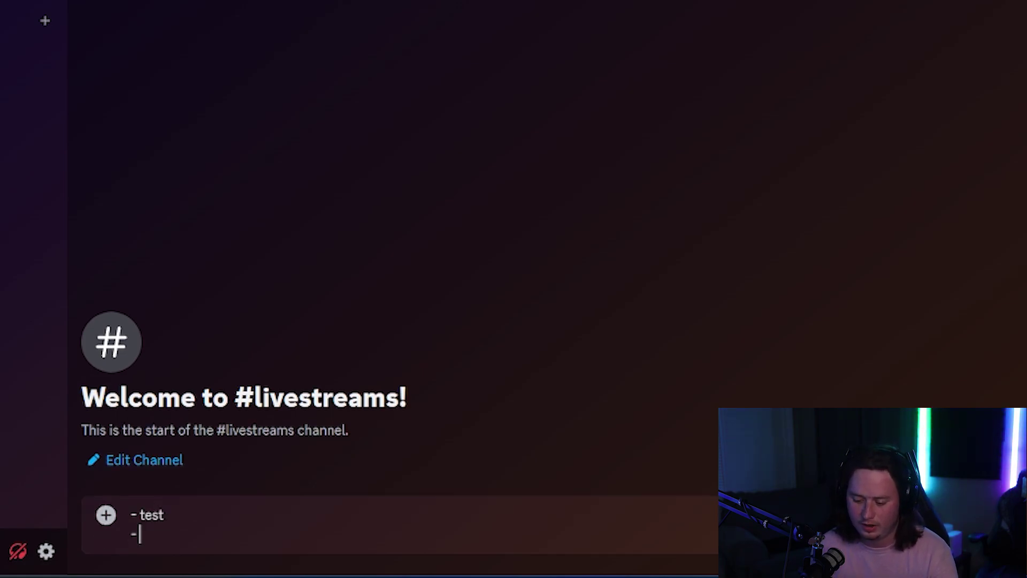
text(test)
key(Return)
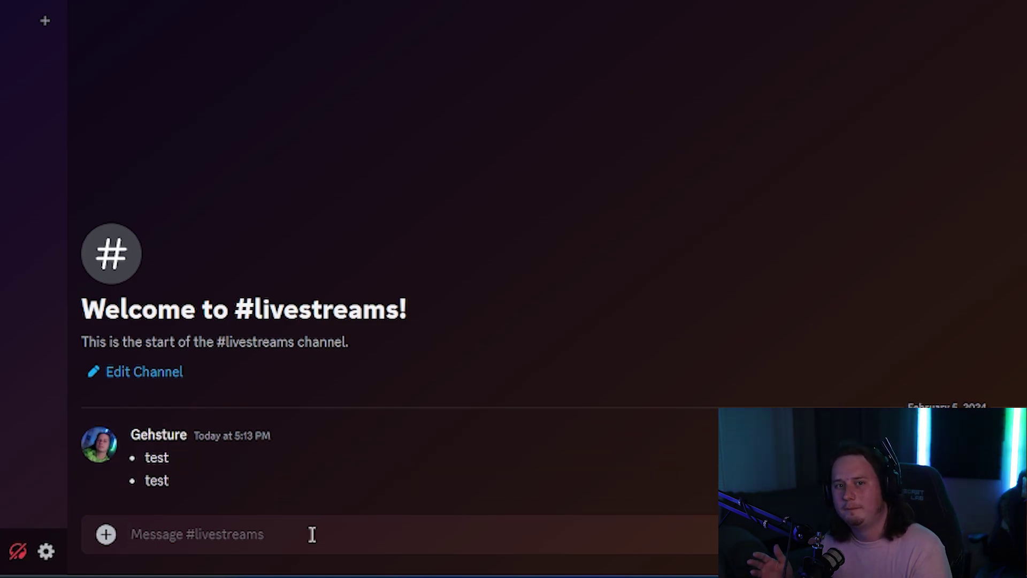
Edit the sent bulleted list to add an indented sub-bullet reading "test" under the second item, and save it
key(Up)
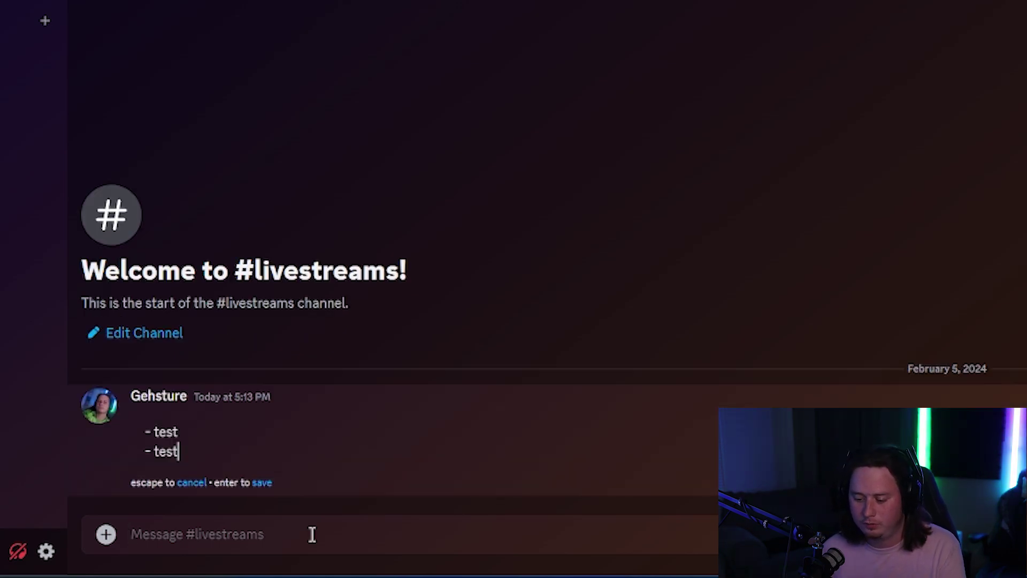
key(shift+Return)
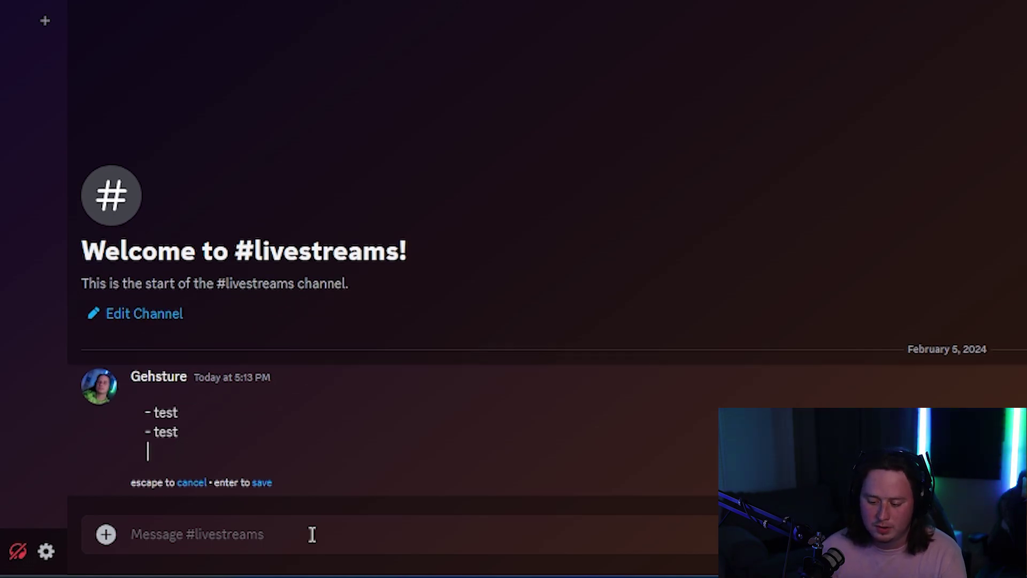
text(-)
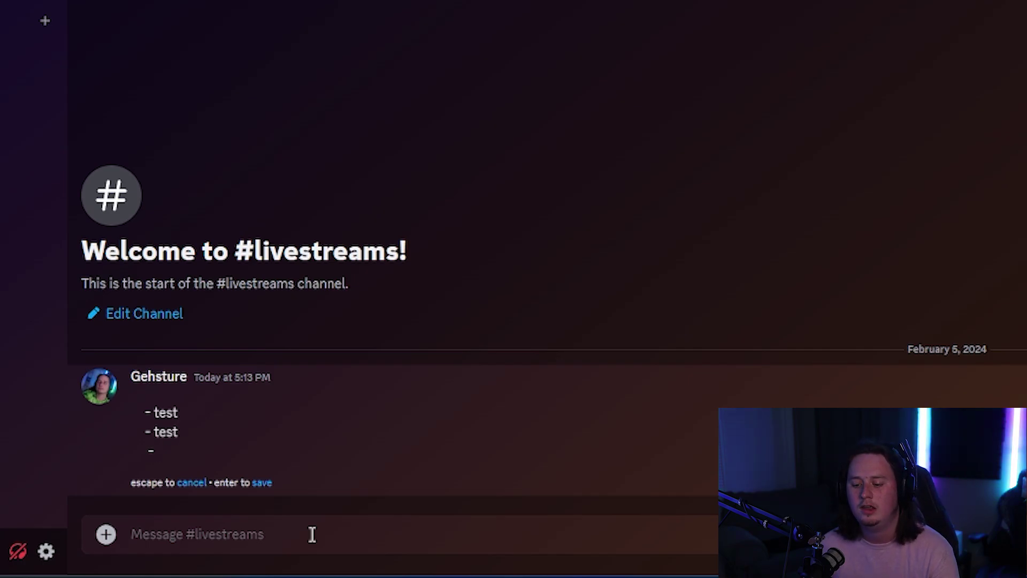
text( test)
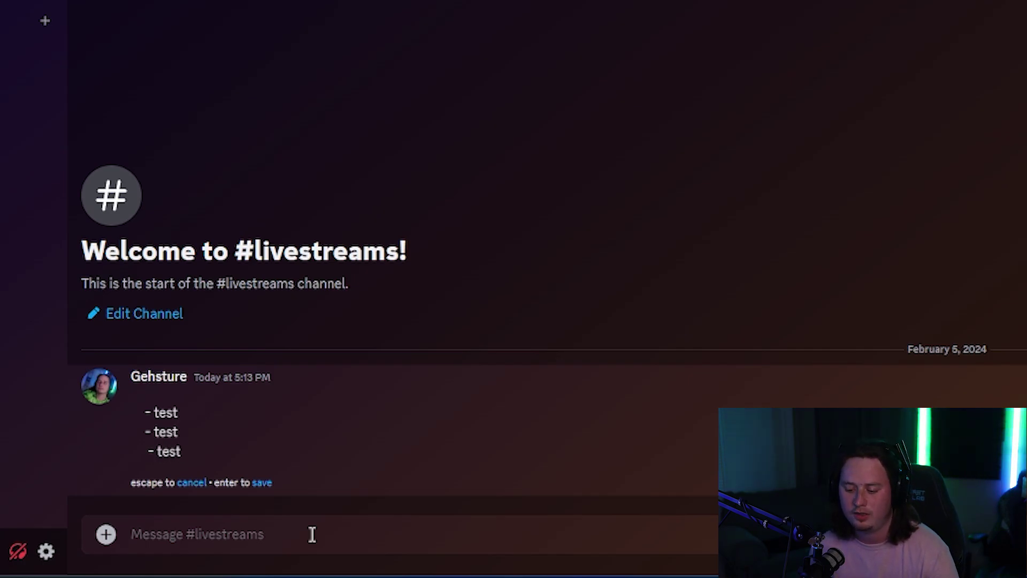
key(Return)
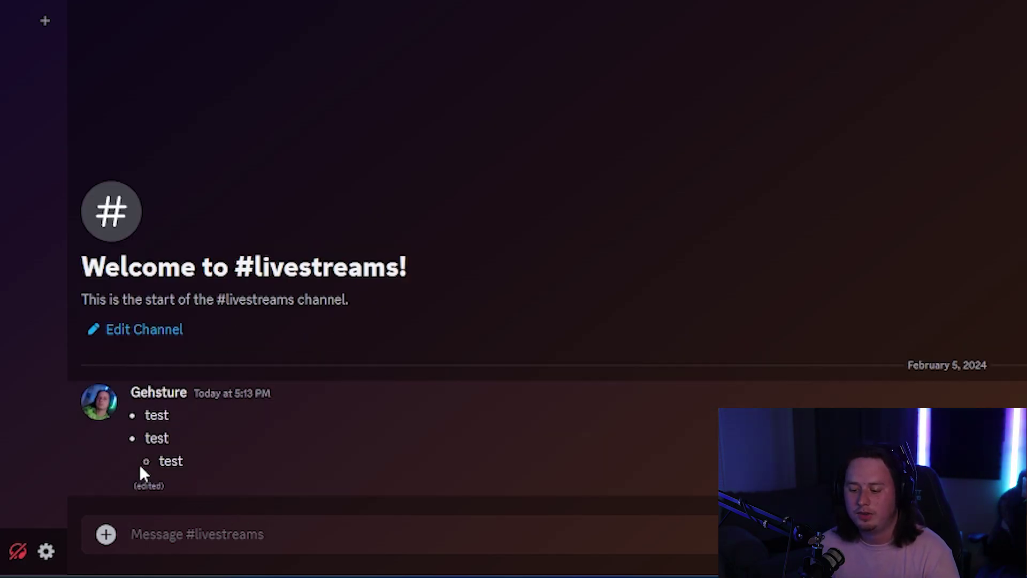
drag(138, 470, 151, 469)
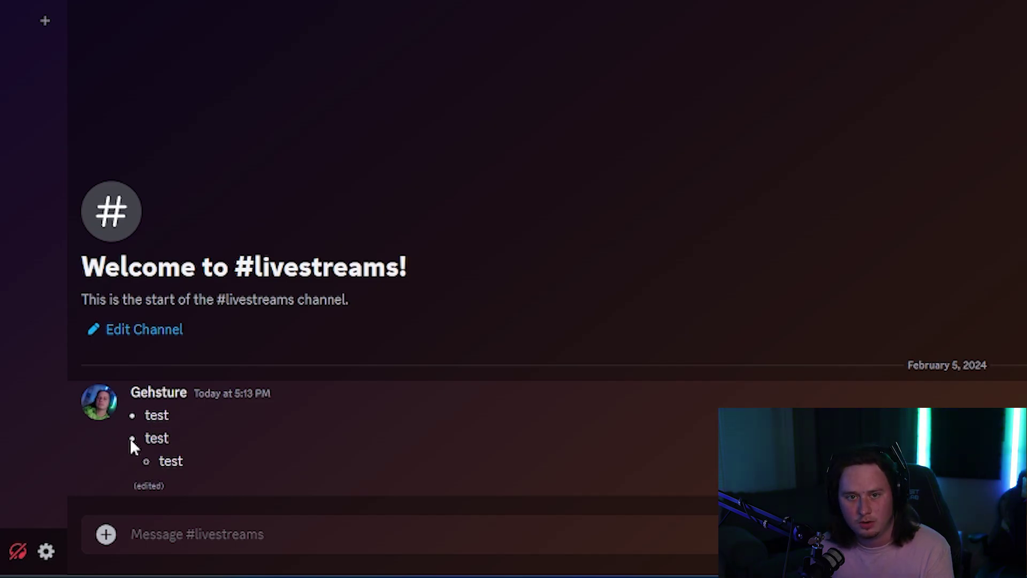
click(312, 520)
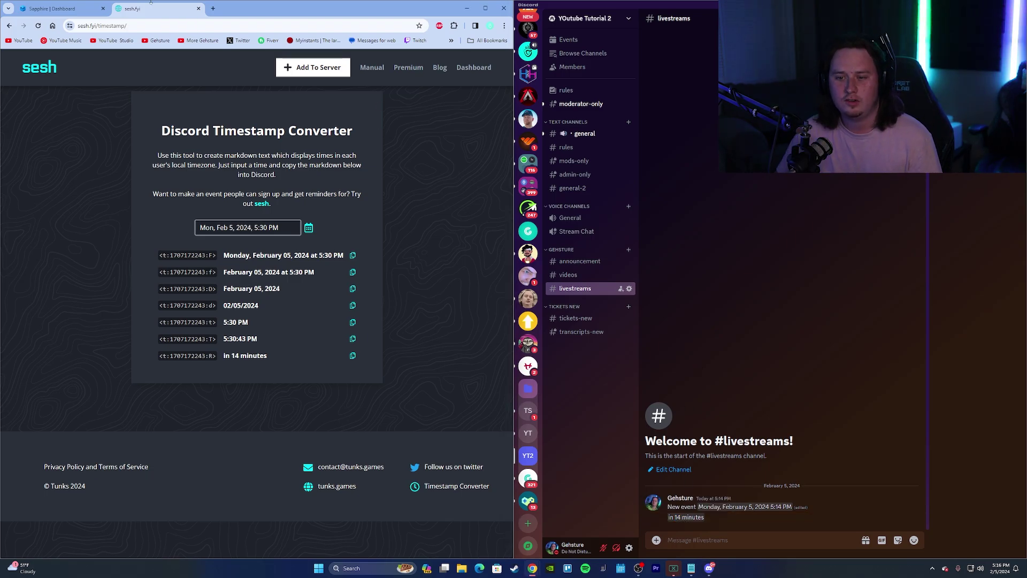
Set the date in the browser's sesh Discord Timestamp Converter to Feb 7, 2024
click(102, 26)
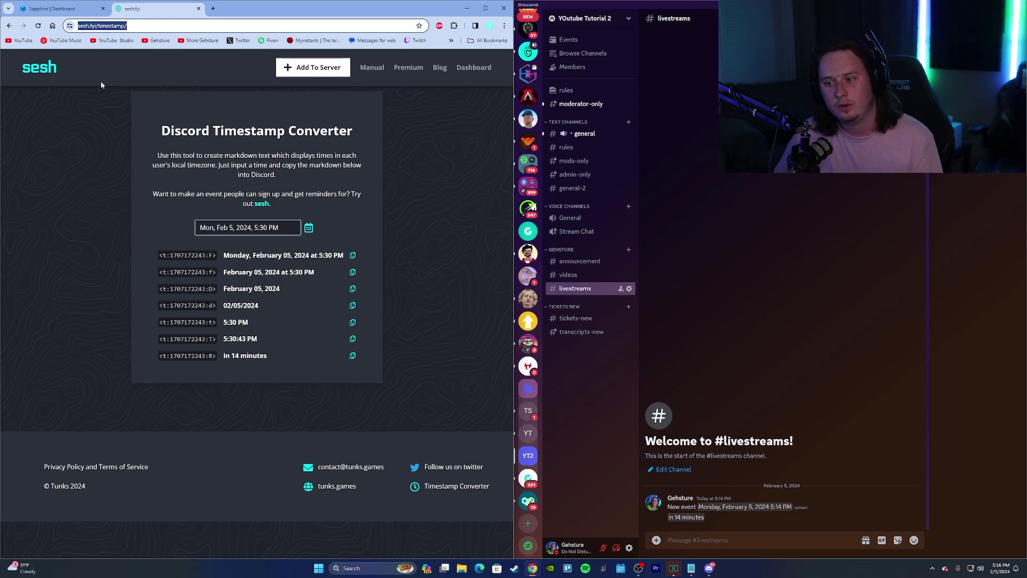
click(84, 174)
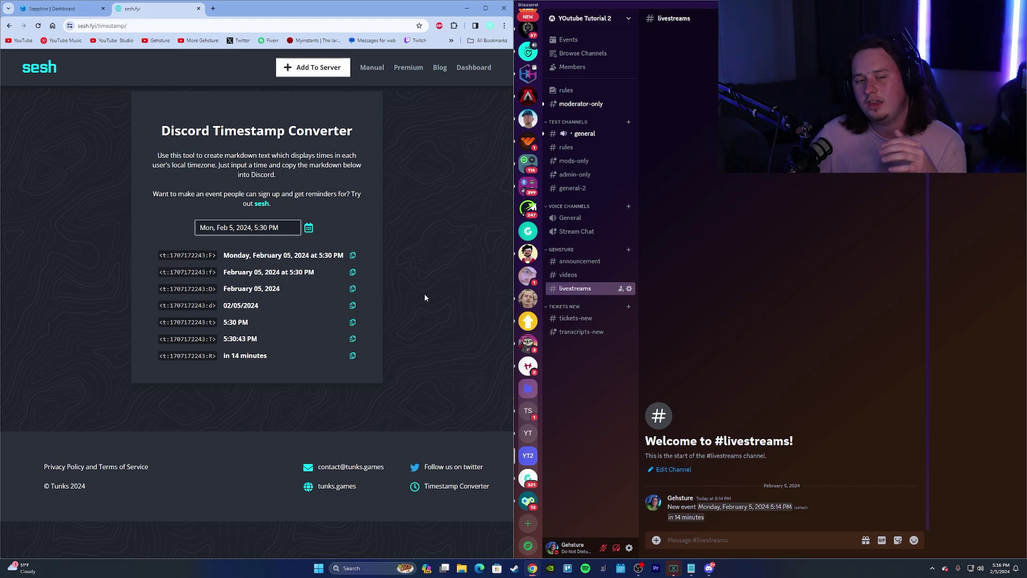
click(199, 231)
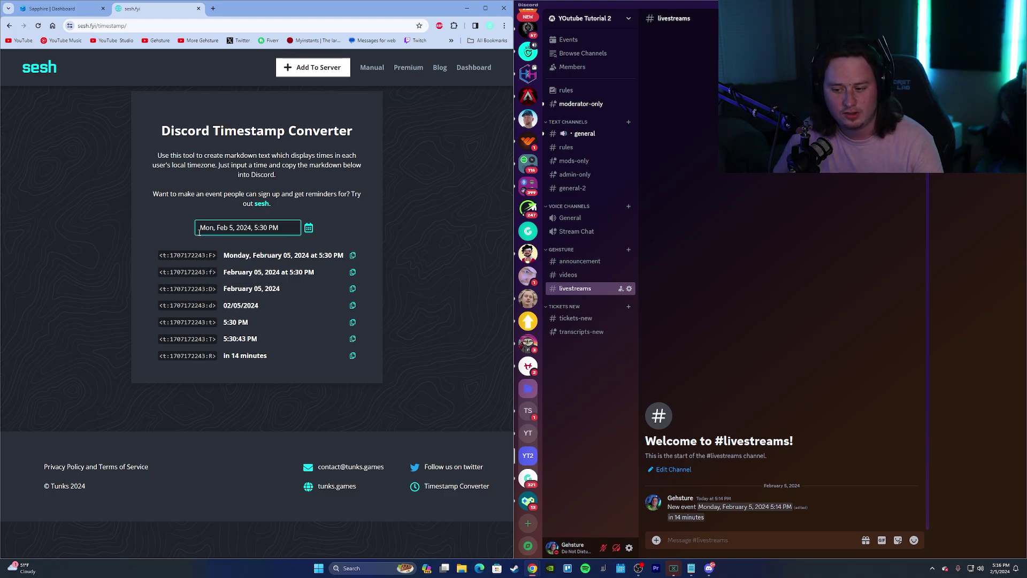
click(308, 229)
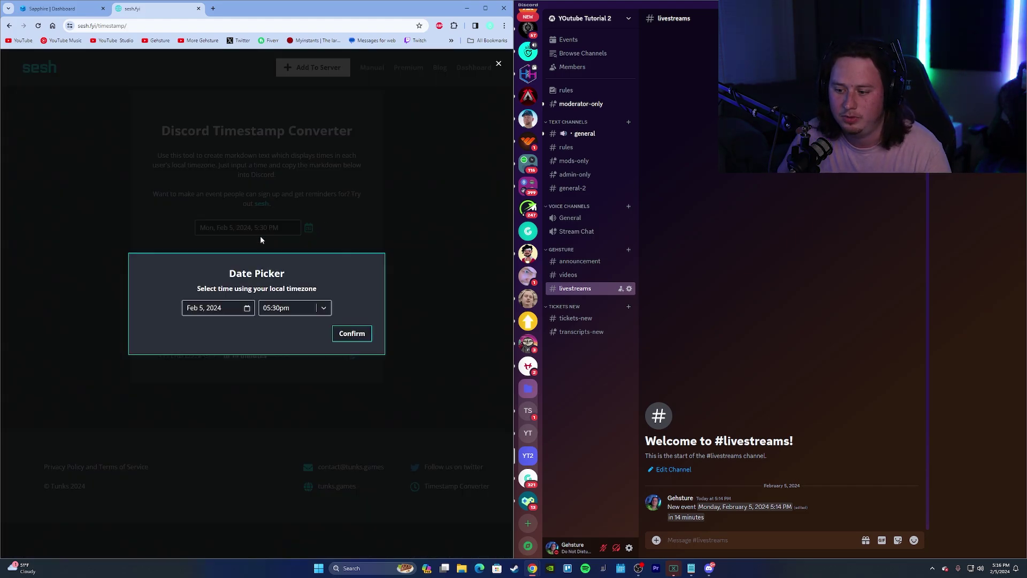
click(248, 309)
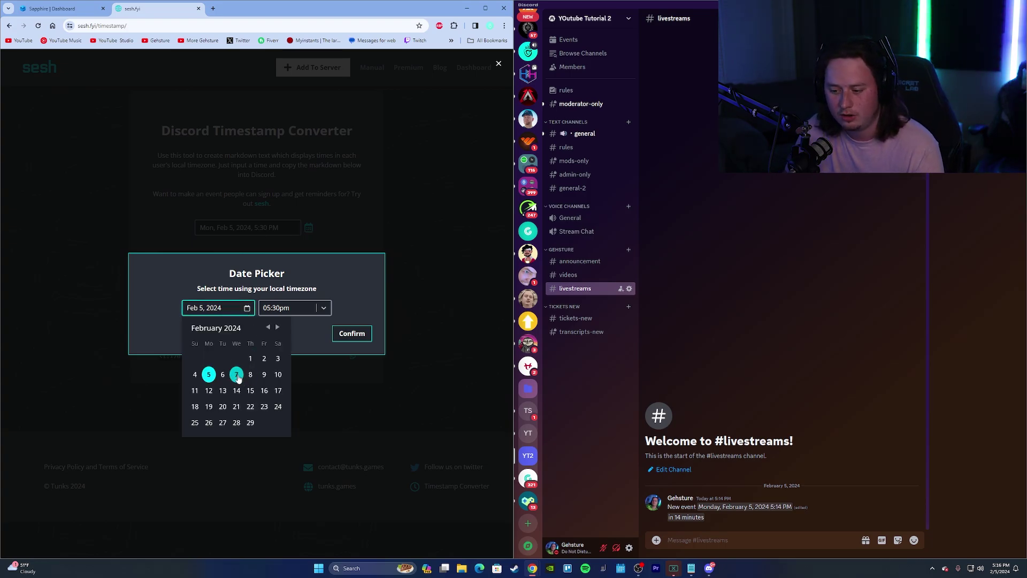
click(240, 377)
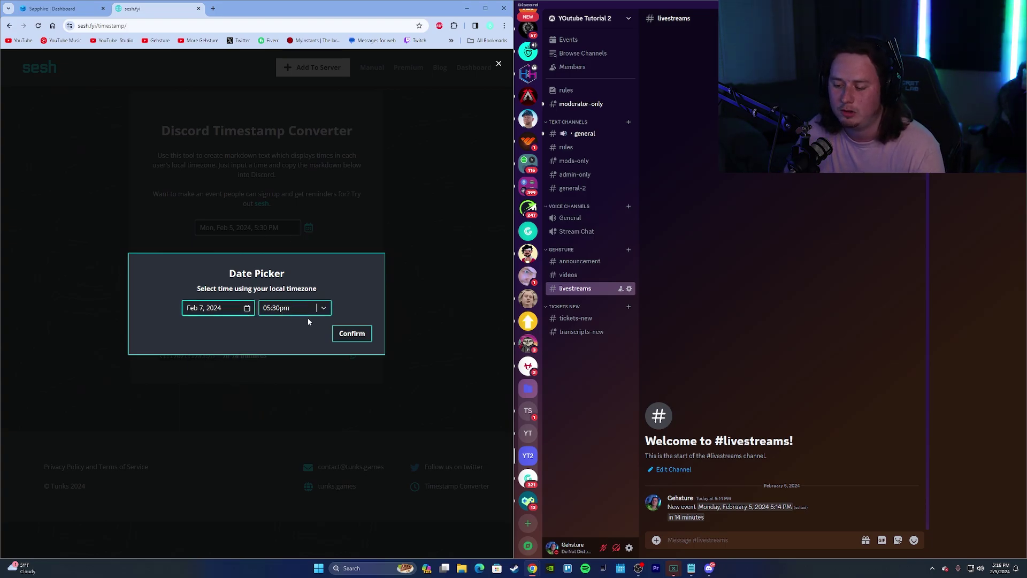
click(357, 335)
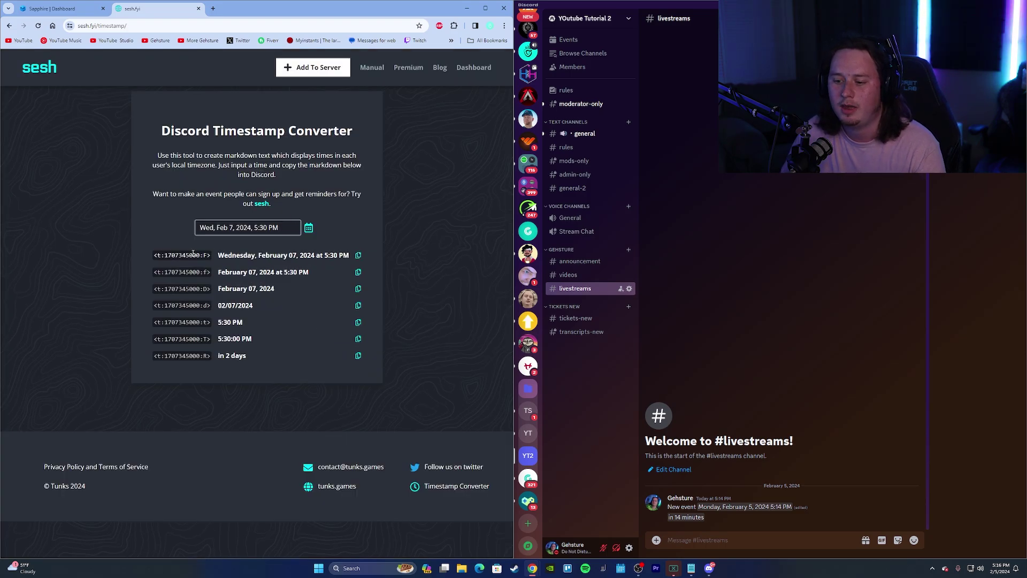
drag(184, 258, 312, 359)
click(388, 343)
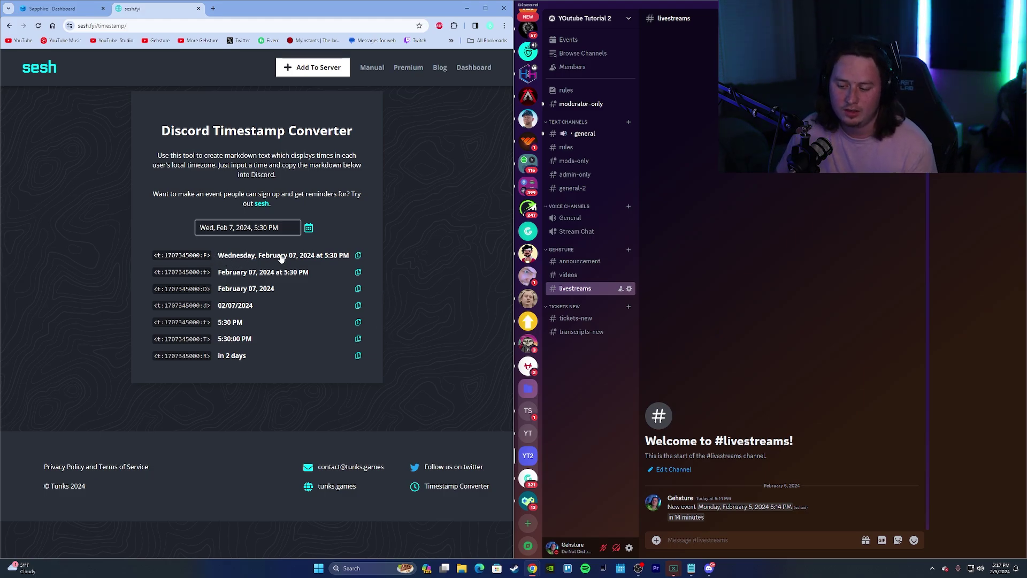
click(358, 255)
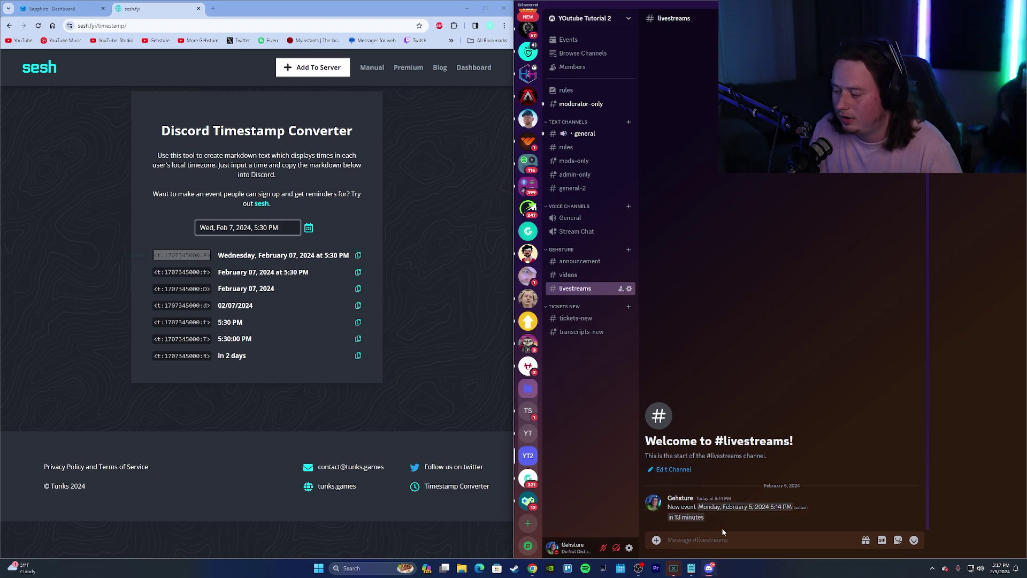
key(ctrl+v)
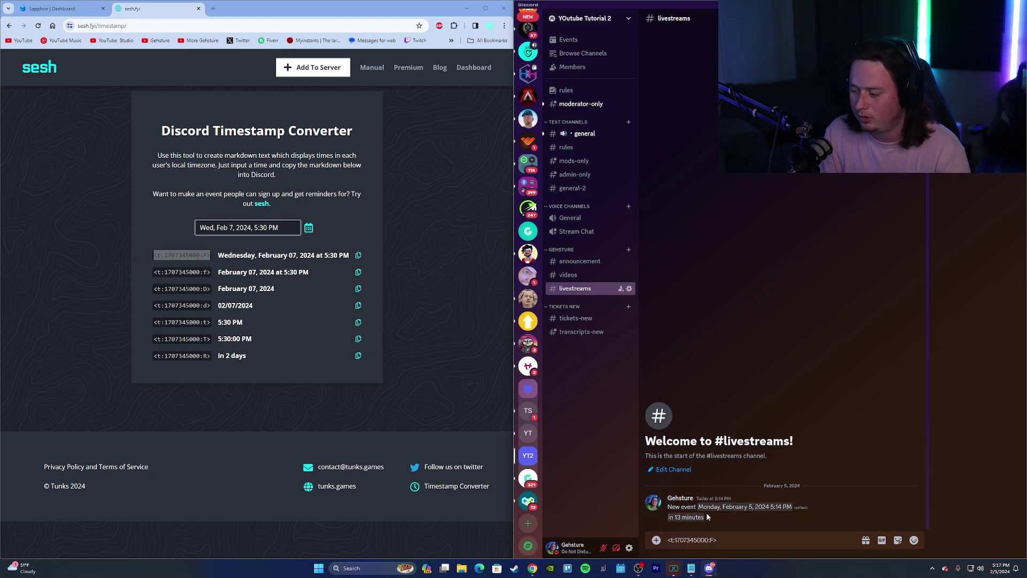
key(Return)
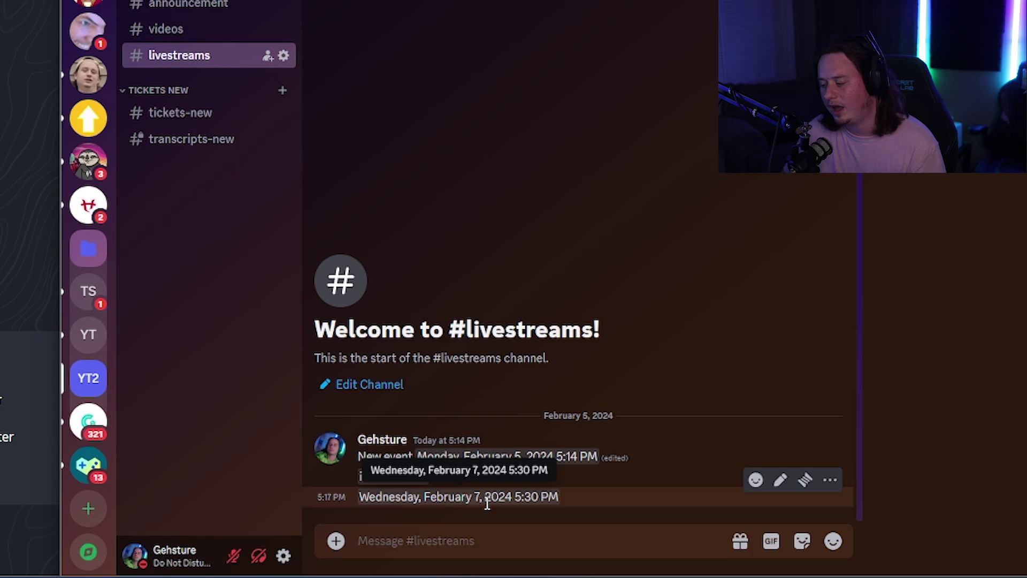